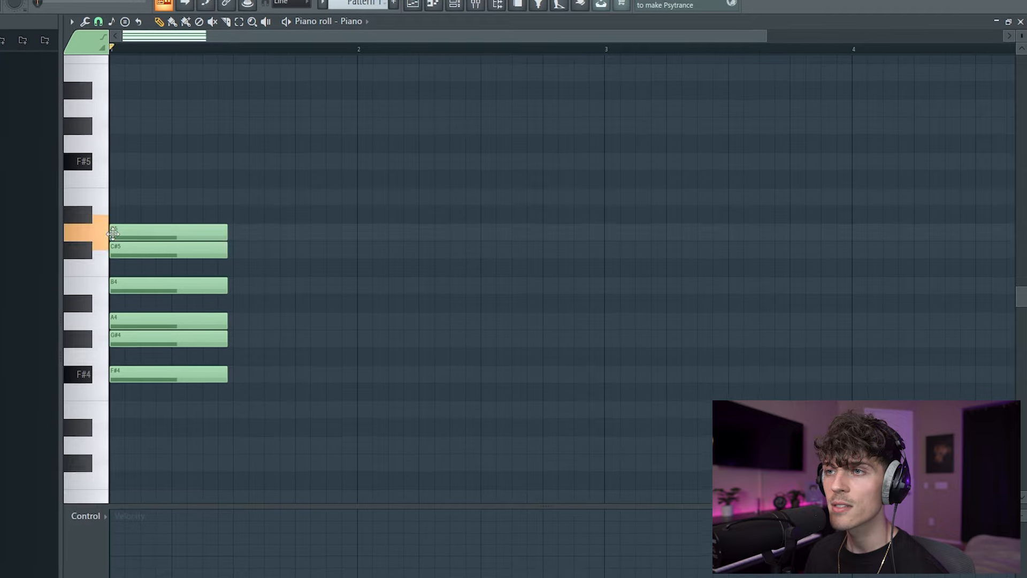
- Add an E5 note at the start of bar 1, above the existing D5, to complete the stacked scale
click(134, 197)
drag(115, 161, 96, 161)
drag(115, 136, 104, 167)
right_click(136, 162)
- Highlight each note of the stacked scale in turn, from F#4 up to E5, and clear the selection
ctrl+click(106, 386)
ctrl+click(103, 345)
ctrl+click(105, 330)
ctrl+click(117, 293)
ctrl+click(105, 254)
ctrl+click(107, 233)
ctrl+click(110, 197)
click(476, 320)
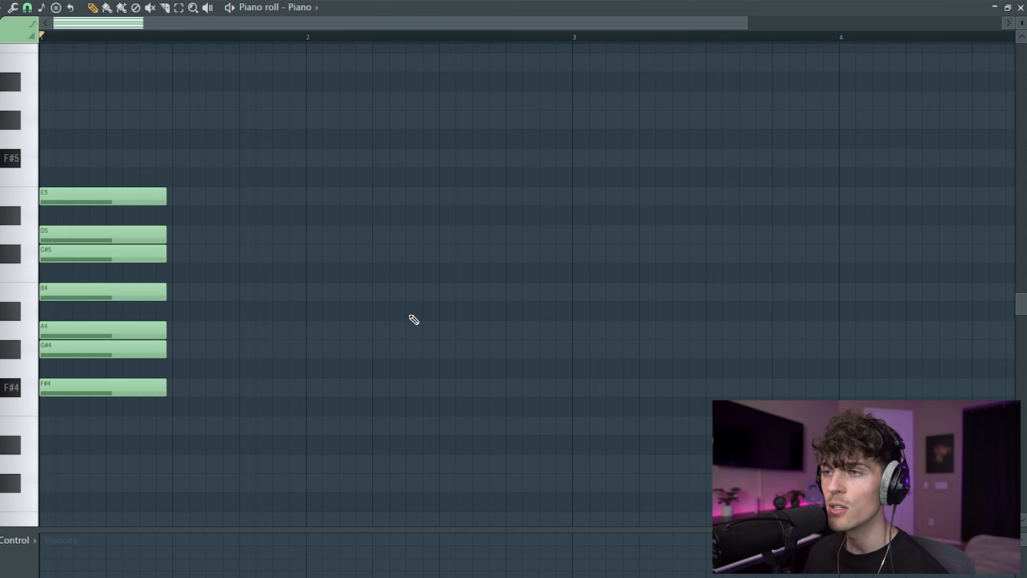
- Highlight D5, C#5, F#4 and A4 one after another in the scale stack as candidate root notes
ctrl+click(107, 235)
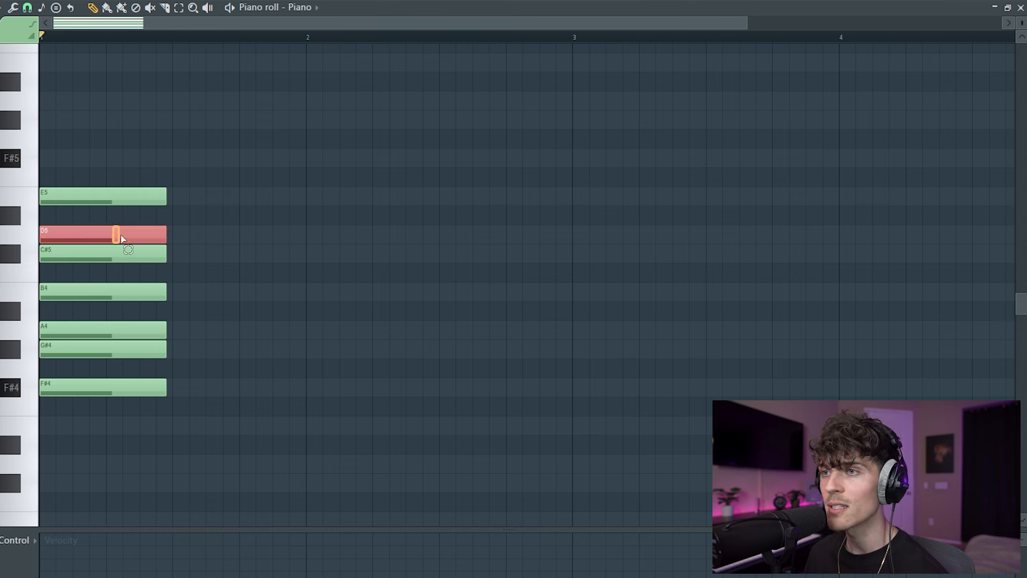
ctrl+click(113, 260)
ctrl+click(108, 391)
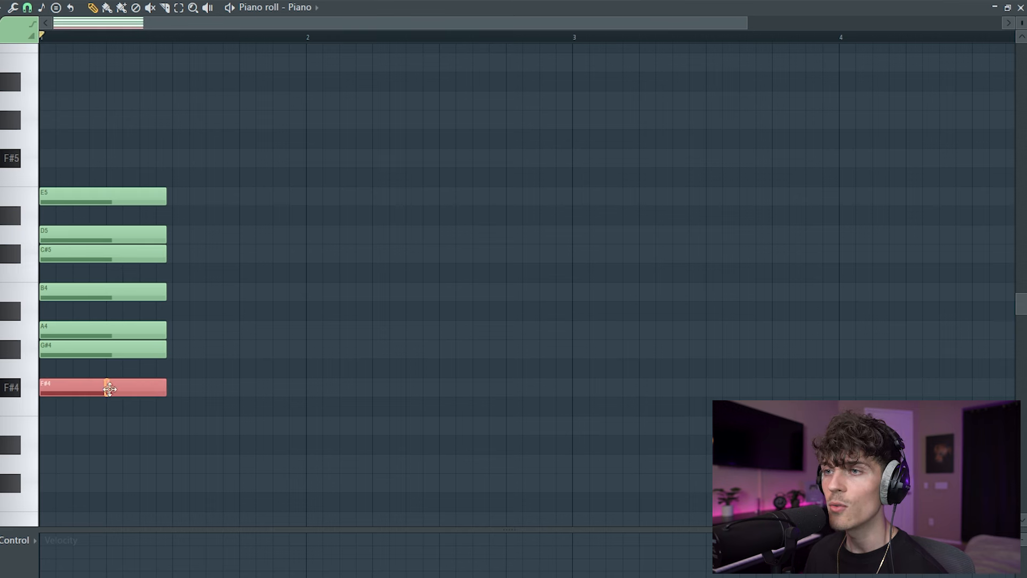
ctrl+click(112, 325)
- Place the first two root notes, D5 at the start of bar 2 and C#5 halfway through it
ctrl+click(98, 234)
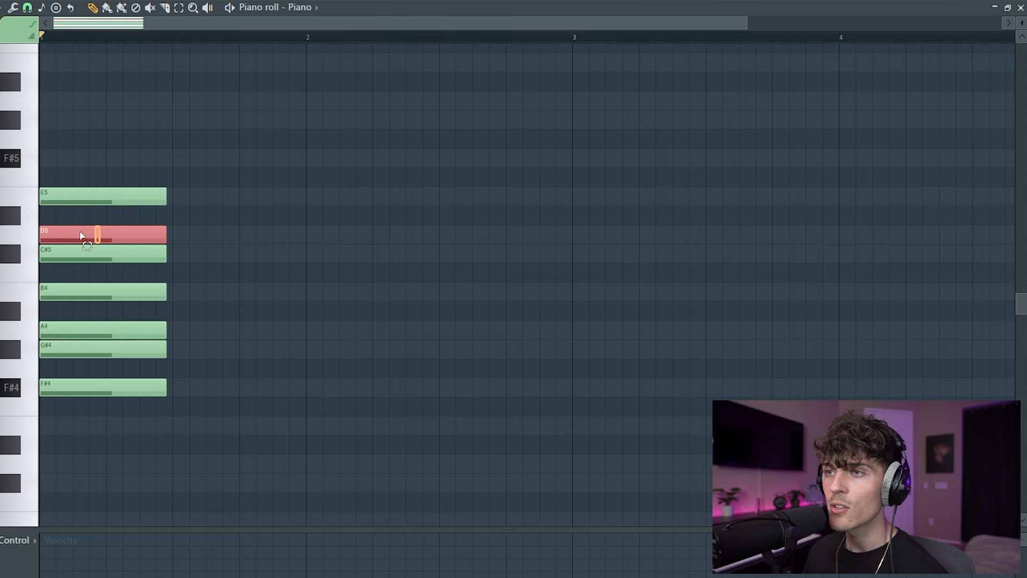
click(309, 235)
drag(343, 207, 316, 284)
ctrl+click(131, 234)
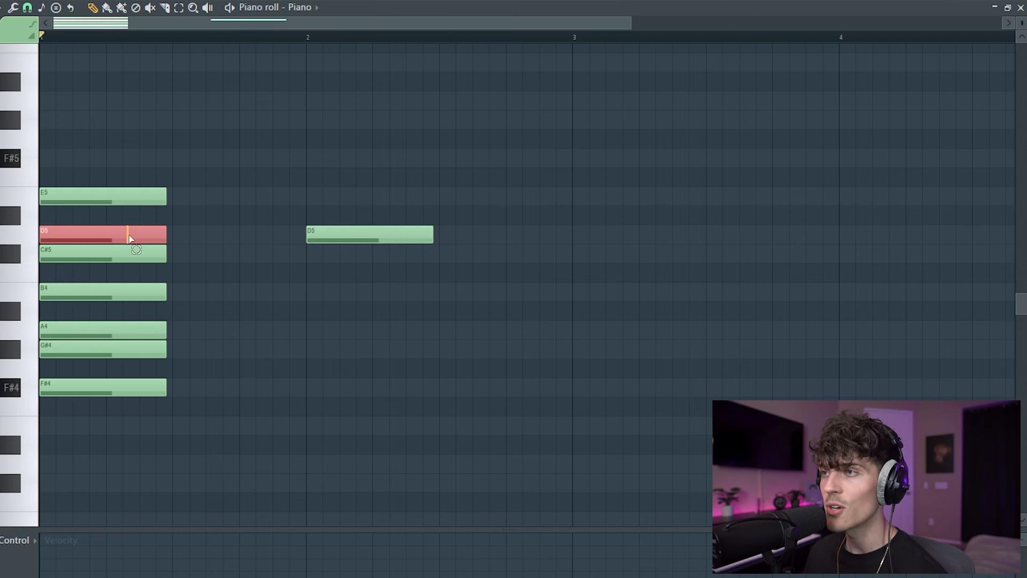
drag(293, 216, 361, 260)
right_click(411, 309)
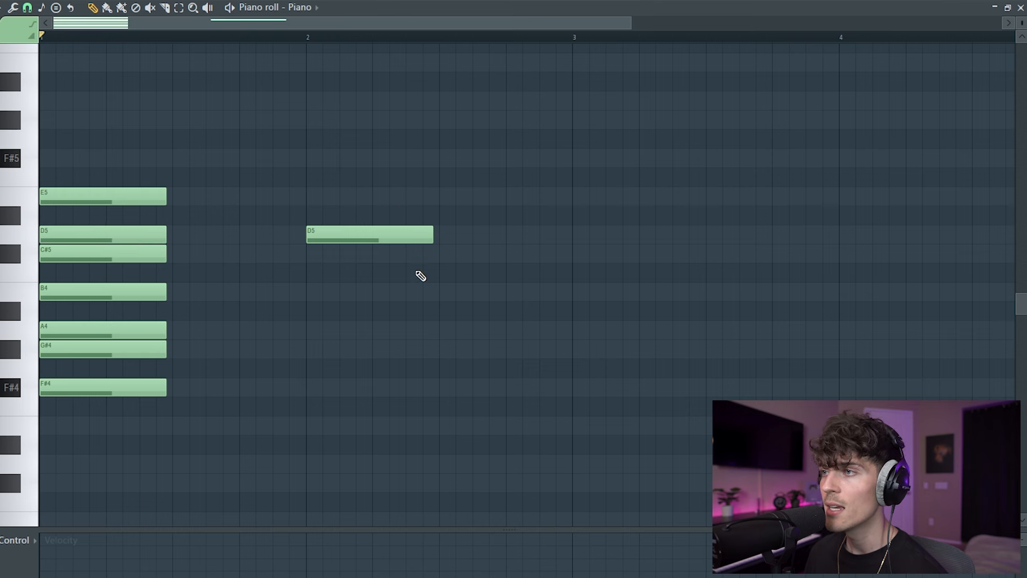
click(441, 258)
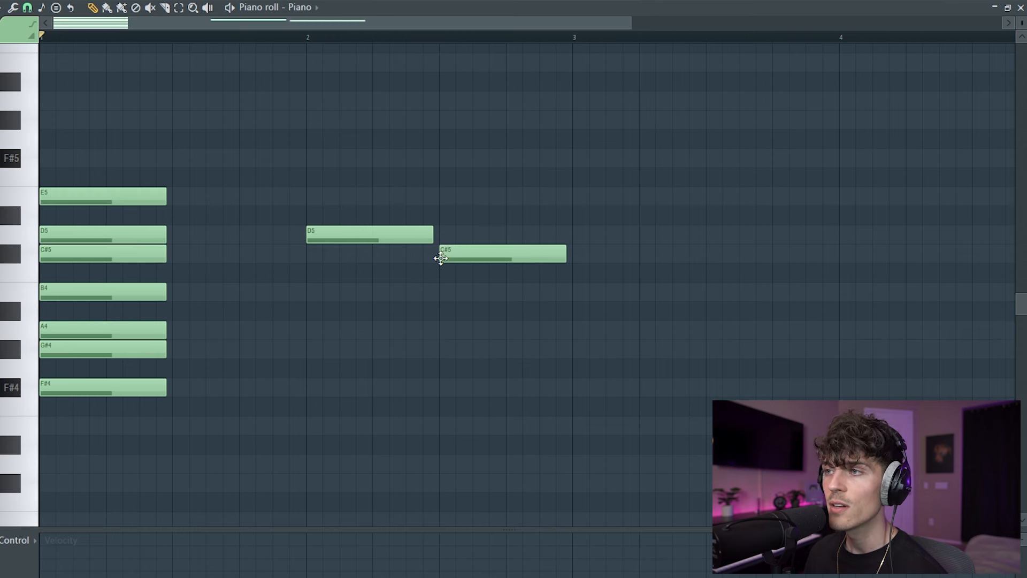
- Place the remaining root notes, F#4 at the start of bar 3 and A4 halfway through it
ctrl+click(67, 385)
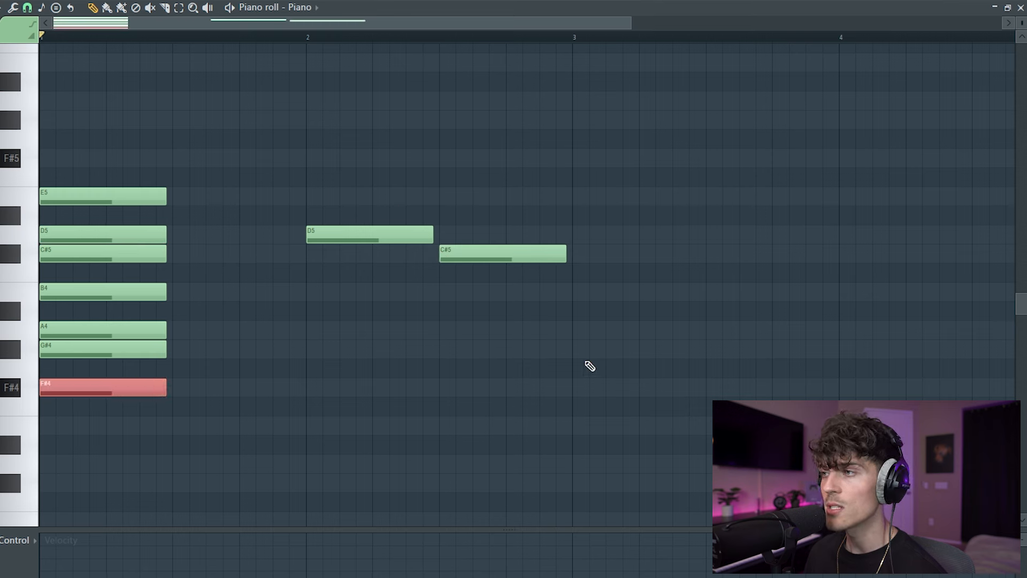
click(584, 390)
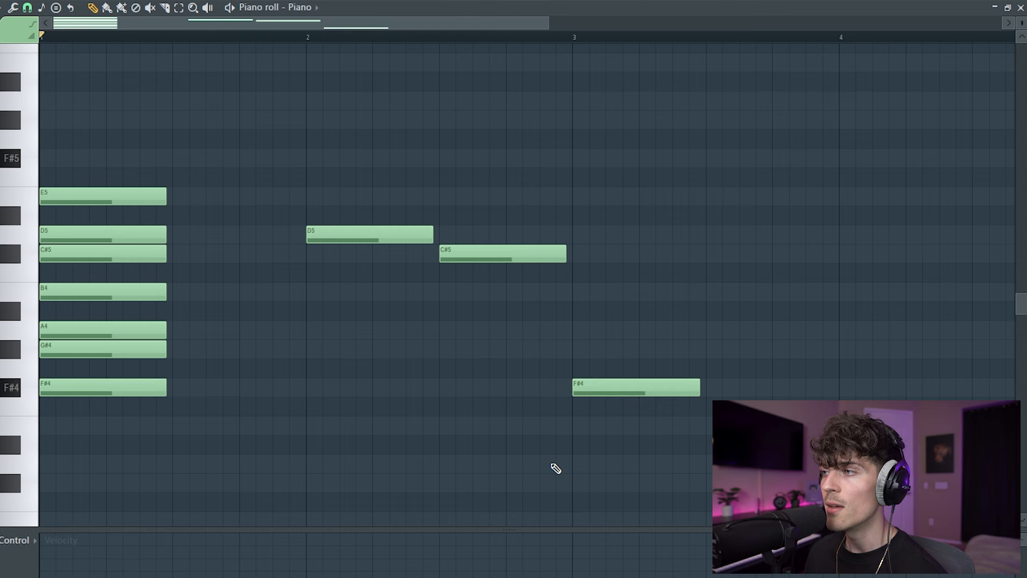
ctrl+click(122, 334)
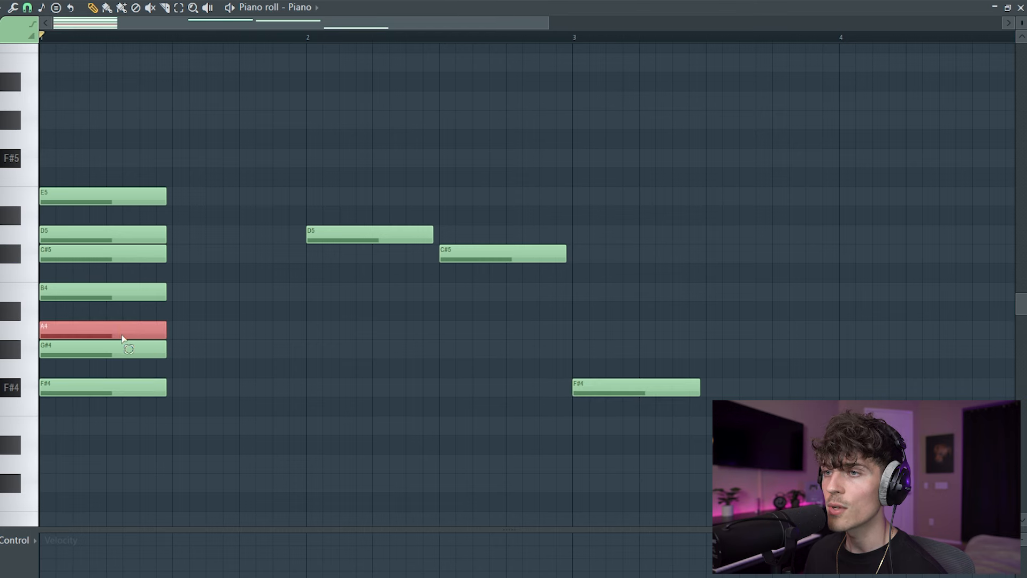
click(711, 336)
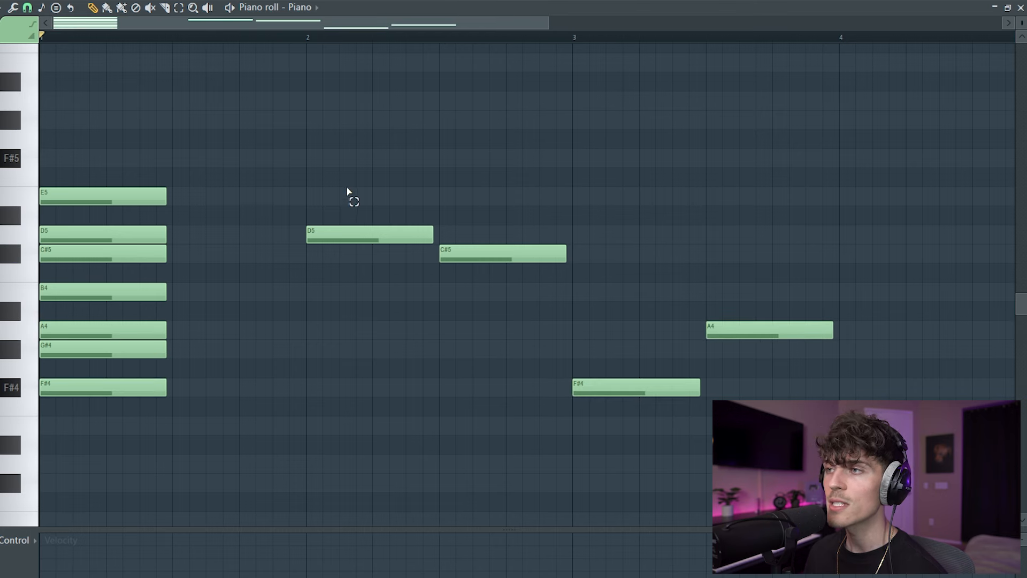
- Stack F#5 and A5 above the D5 root note across bars 1 and 2 to form a triad
key(space)
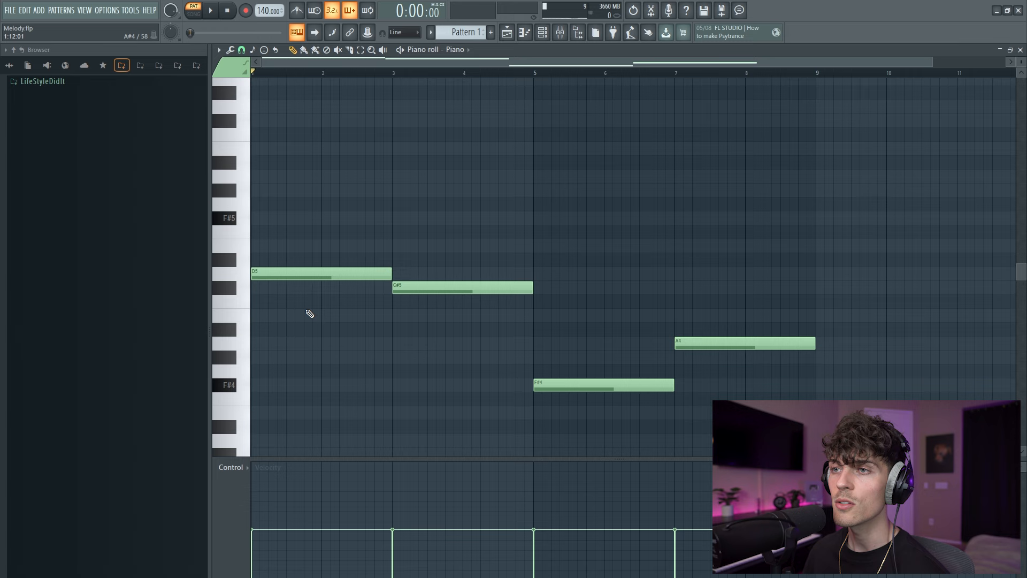
key(space)
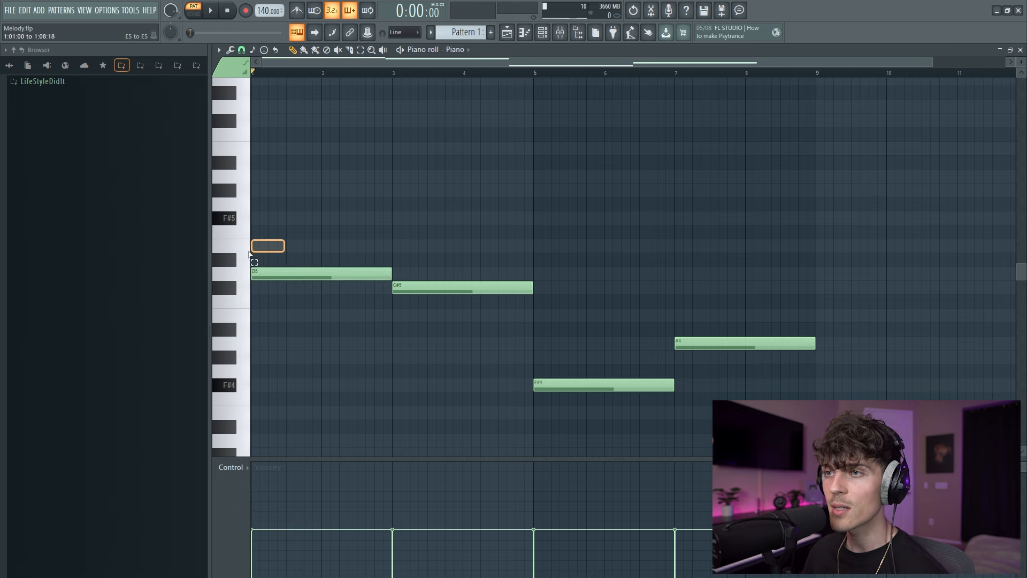
click(261, 218)
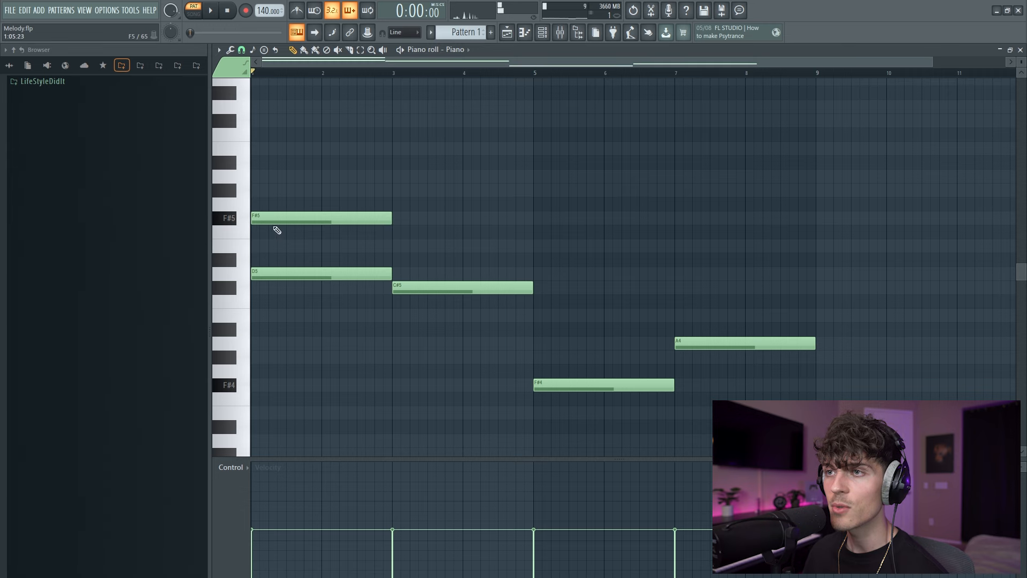
drag(290, 181, 267, 181)
drag(278, 334, 338, 132)
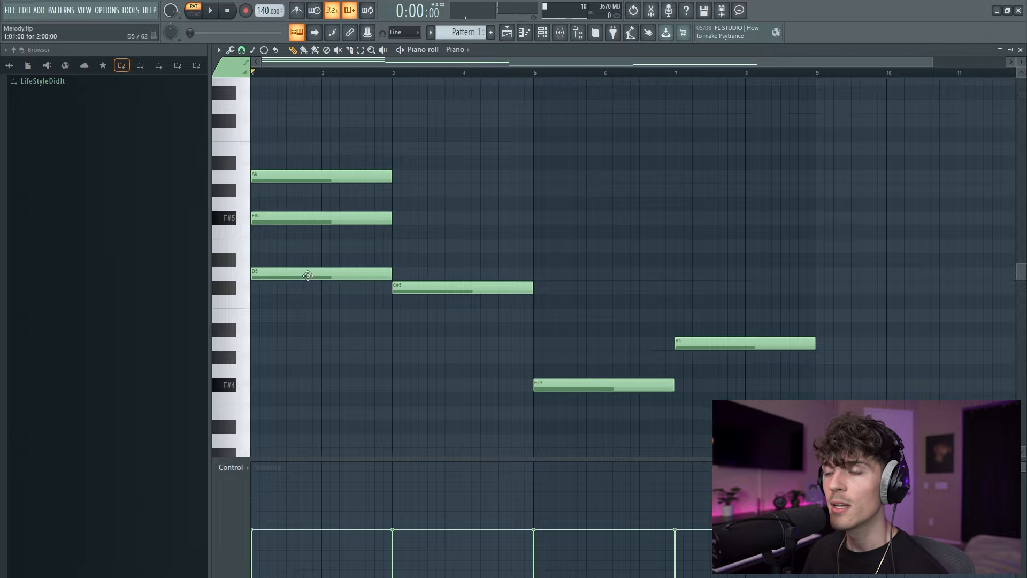
- Examine the note spacing between D5, F#5 and A5 in the first chord
drag(299, 266, 286, 244)
mouse_move(253, 212)
mouse_down()
mouse_move(300, 199)
mouse_move(248, 202)
mouse_up()
drag(180, 266, 209, 313)
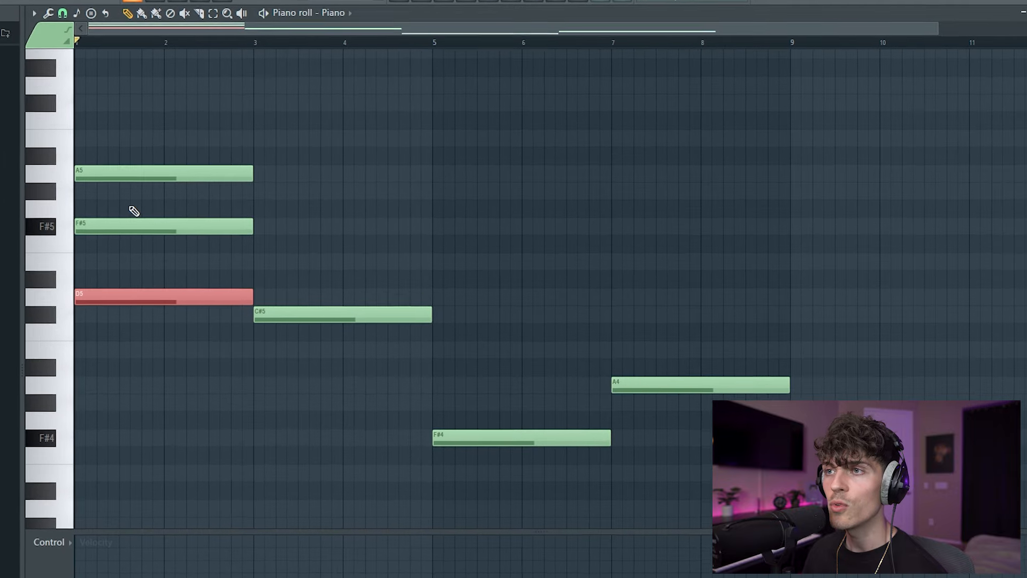
drag(134, 212, 155, 240)
drag(145, 161, 160, 188)
ctrl+click(151, 275)
drag(69, 362, 171, 155)
ctrl+click(149, 405)
drag(93, 368, 178, 170)
ctrl+click(249, 116)
scroll(221, 187, up, 1)
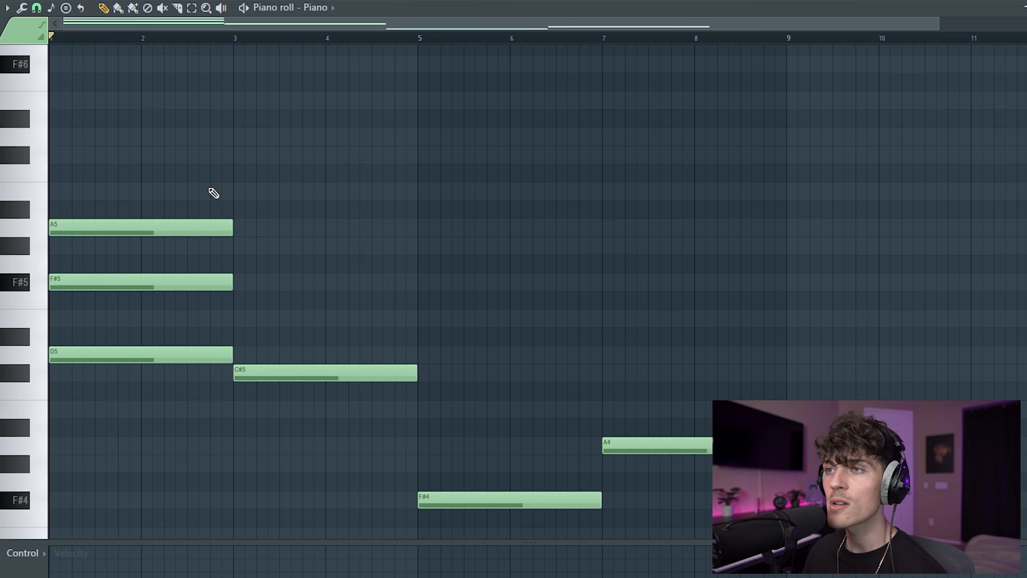
drag(94, 346, 129, 318)
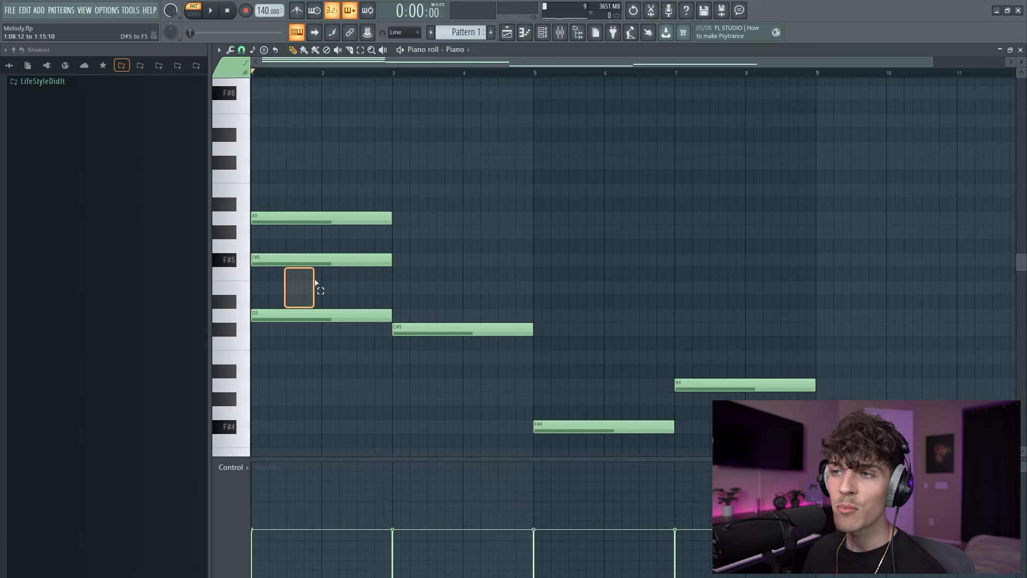
drag(320, 283, 321, 276)
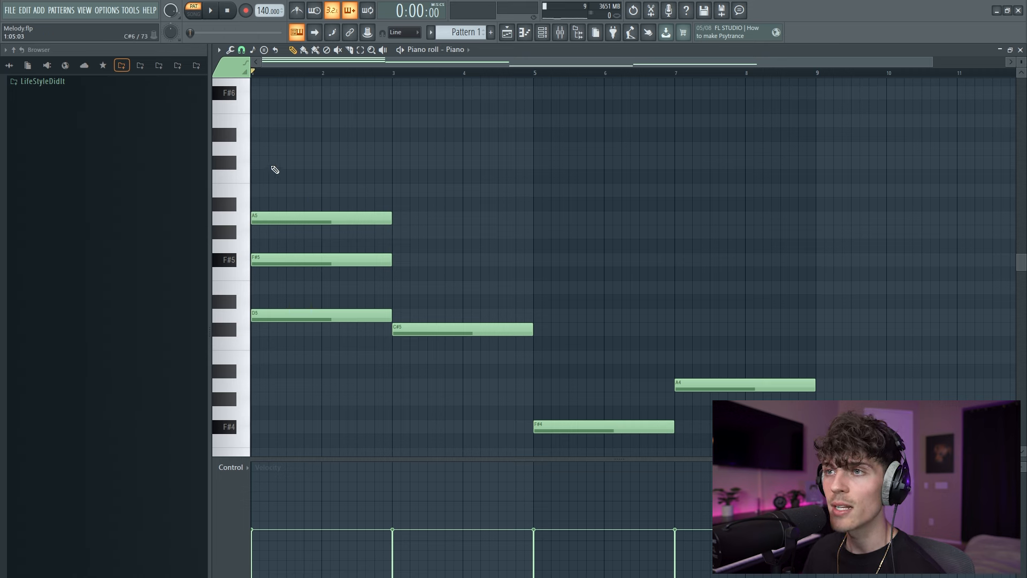
- Add C#6 above A5 across bars 1 and 2 to extend the first chord to a seventh
drag(278, 166, 226, 164)
drag(264, 209, 299, 184)
drag(283, 305, 307, 280)
drag(297, 250, 313, 231)
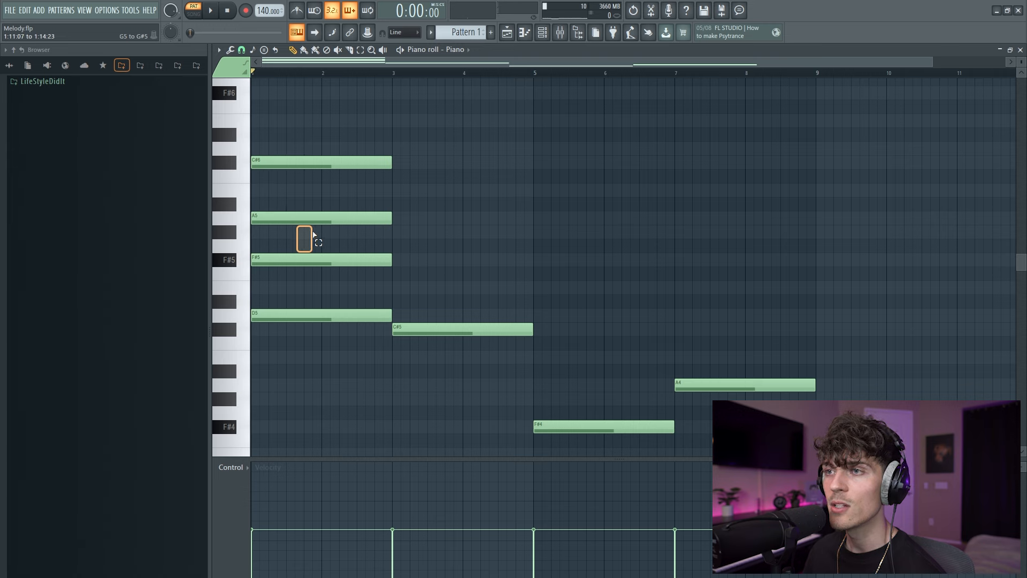
drag(282, 364, 333, 132)
- Stack E5 and G#5 above the C#5 root note across bars 3 and 4
drag(440, 282, 463, 370)
drag(413, 321, 474, 312)
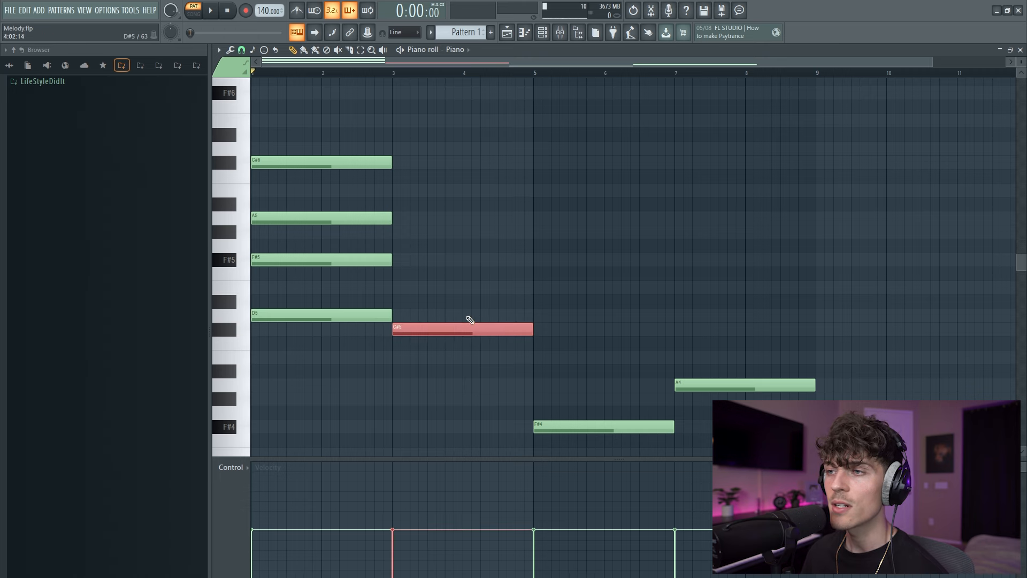
click(416, 301)
click(397, 289)
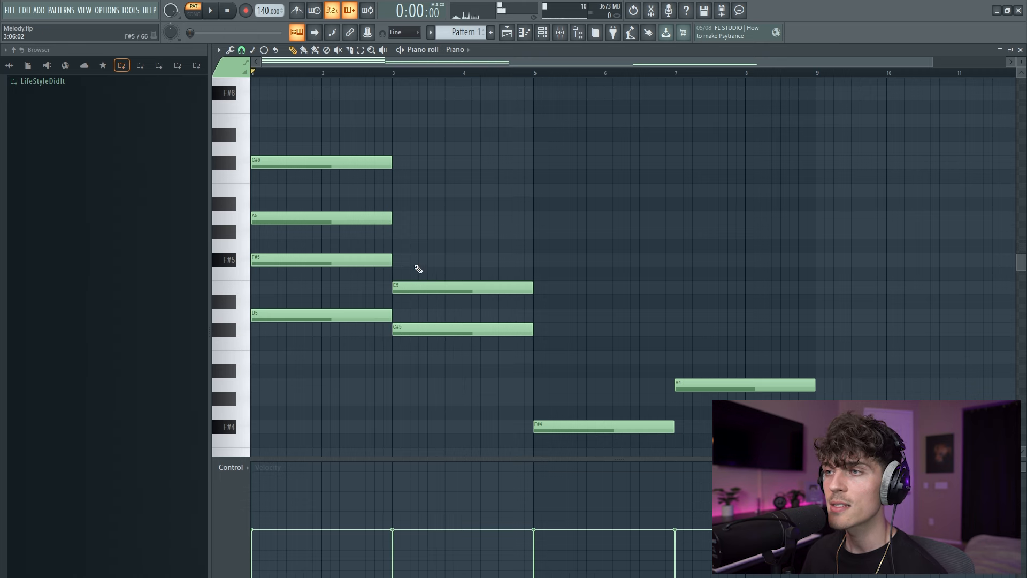
click(397, 236)
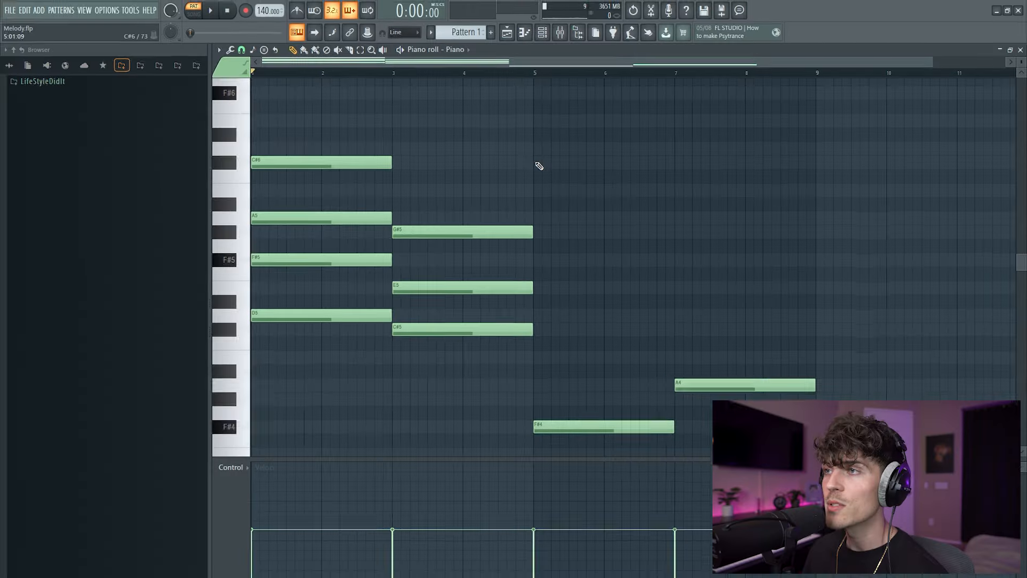
- Try C#6, E6 and G6 in bars 5–6 and C#6, F6 and A6 in bars 7–8 as the last two chords
click(536, 162)
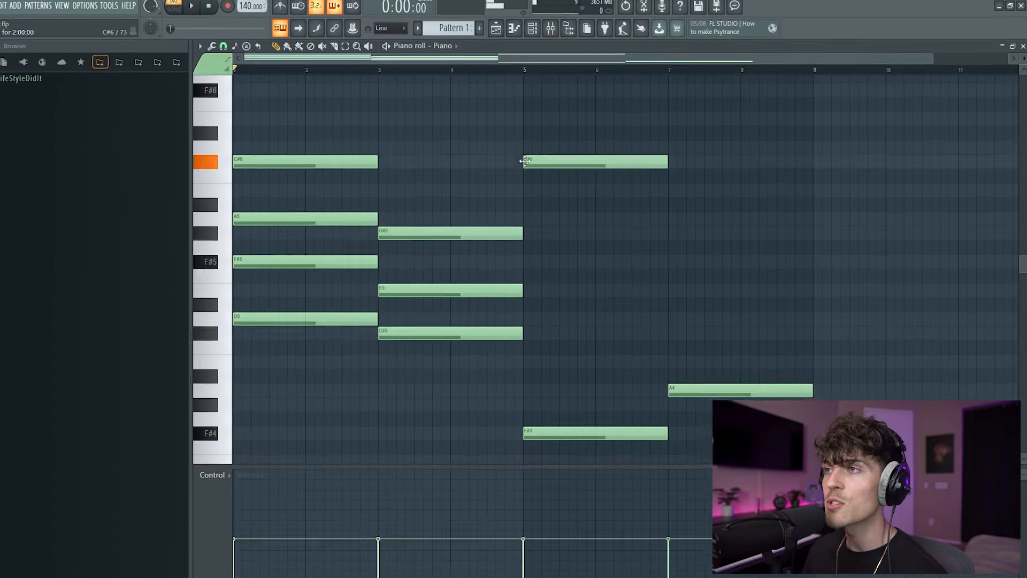
click(536, 121)
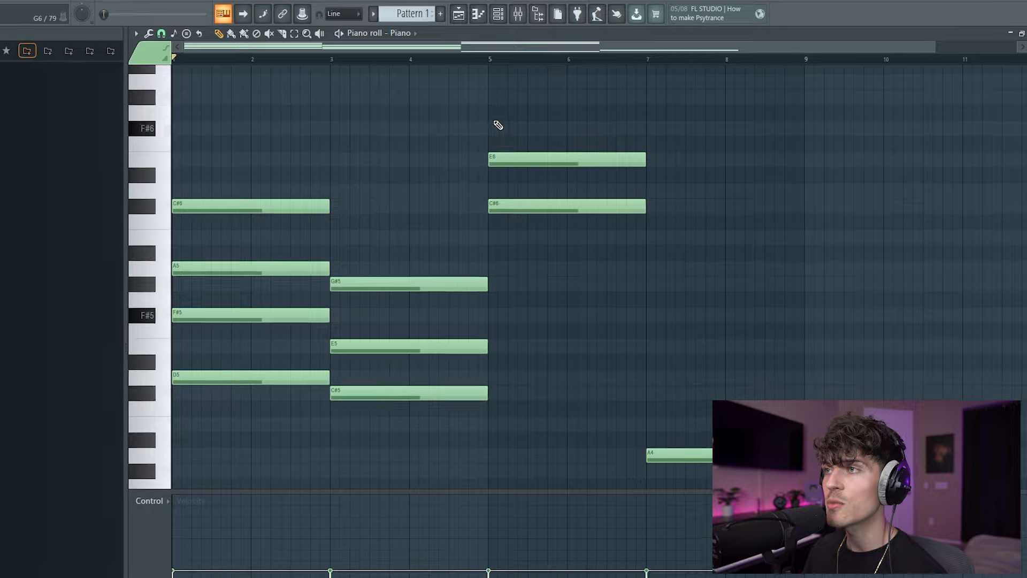
click(500, 113)
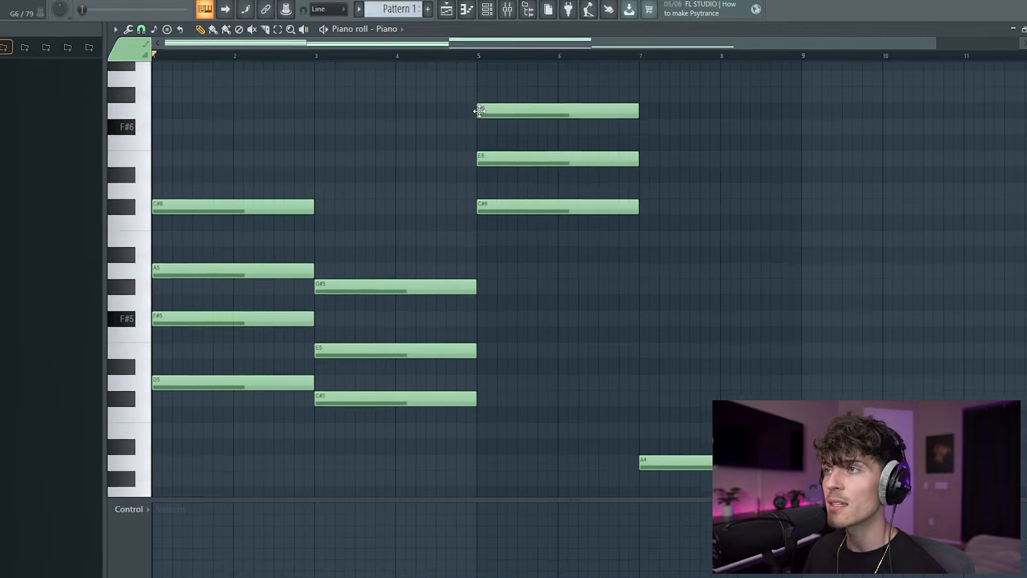
click(653, 206)
click(626, 139)
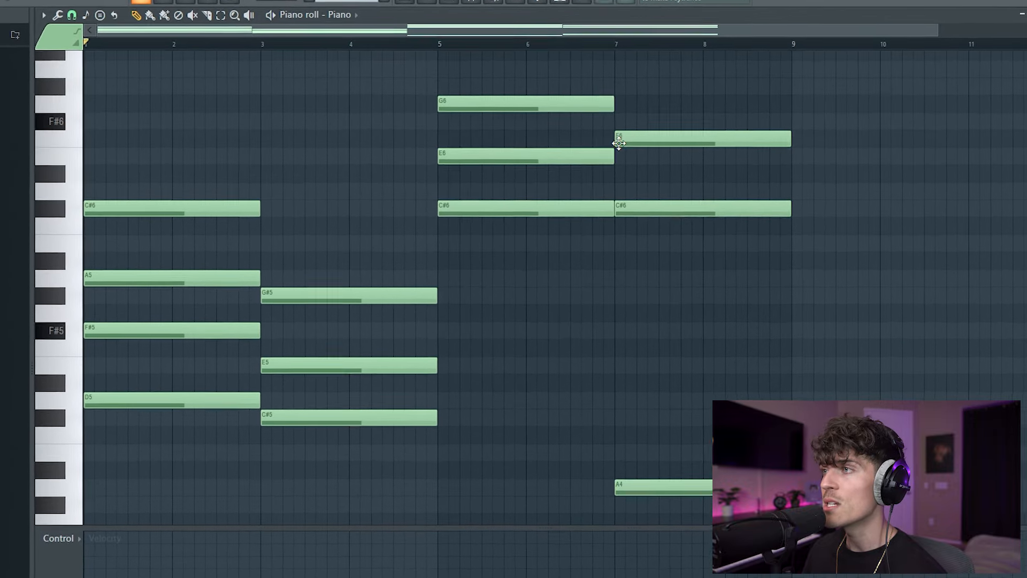
click(626, 70)
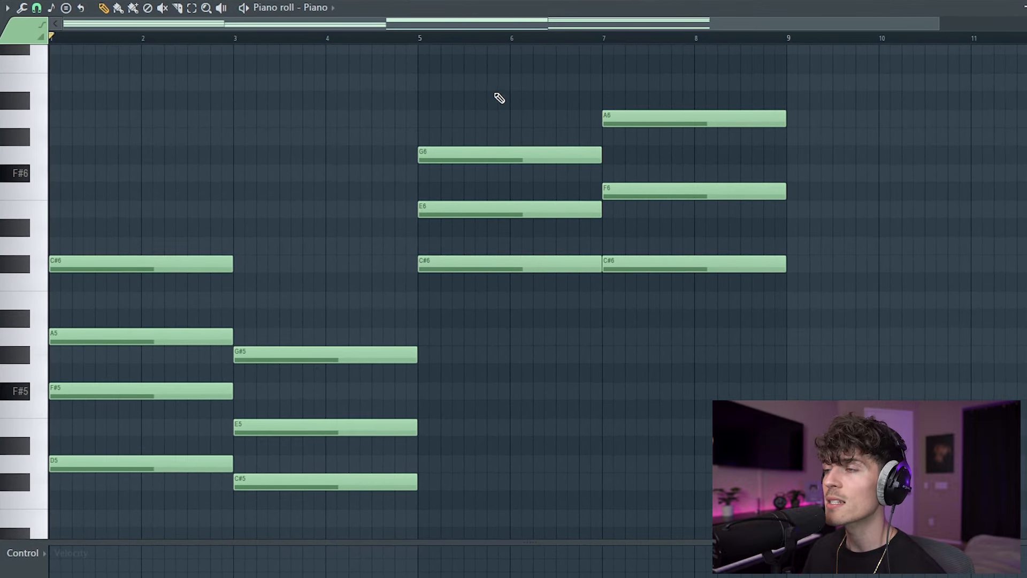
drag(636, 75, 714, 321)
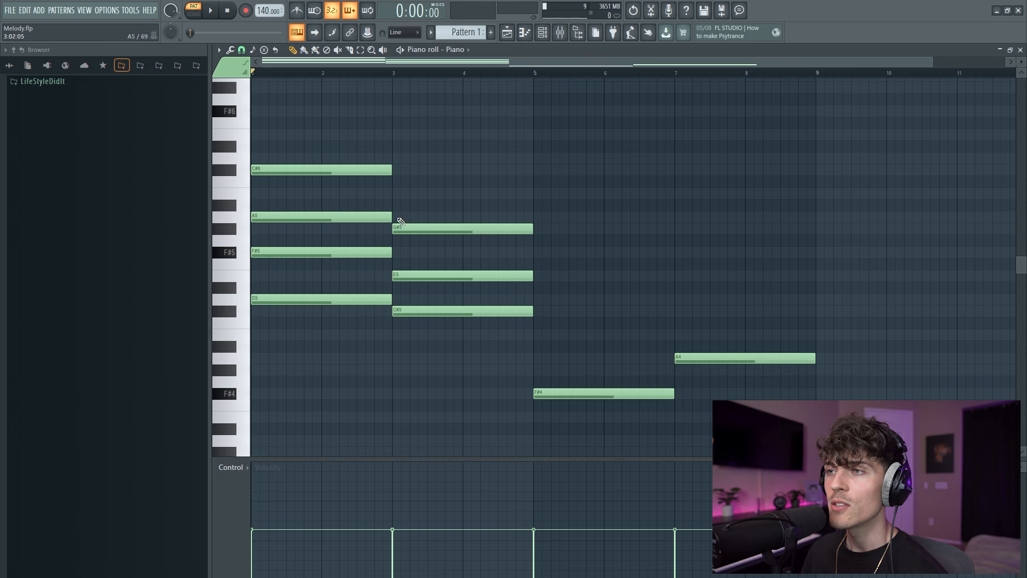
- Add B5 above G#5 across bars 3 and 4 to extend the second chord to a seventh
click(396, 194)
drag(431, 360, 499, 140)
ctrl+click(552, 266)
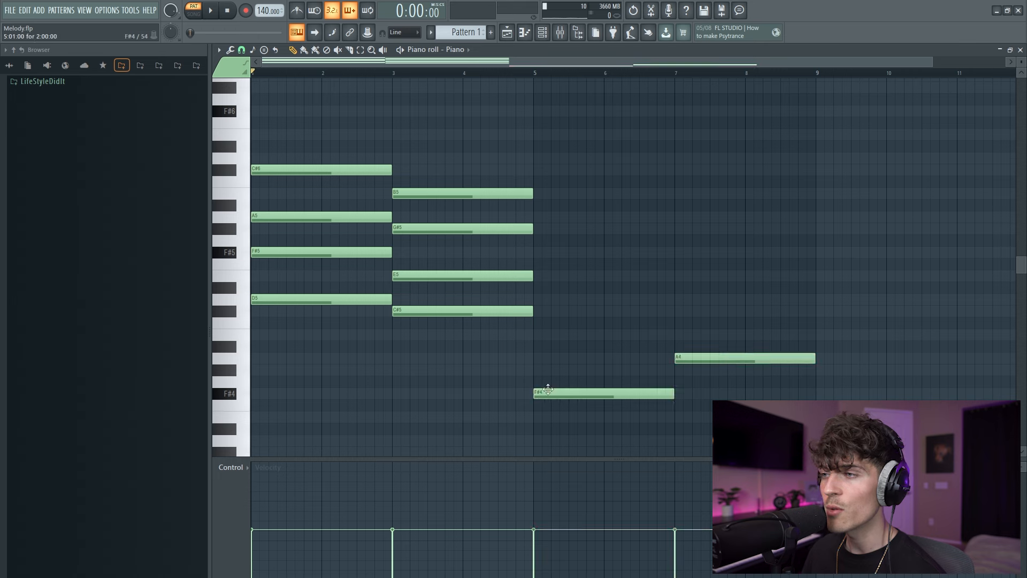
- Stack A4, C#5 and E5 above the F#4 root note in bars 5 and 6 to build an F# minor 7th chord
click(547, 358)
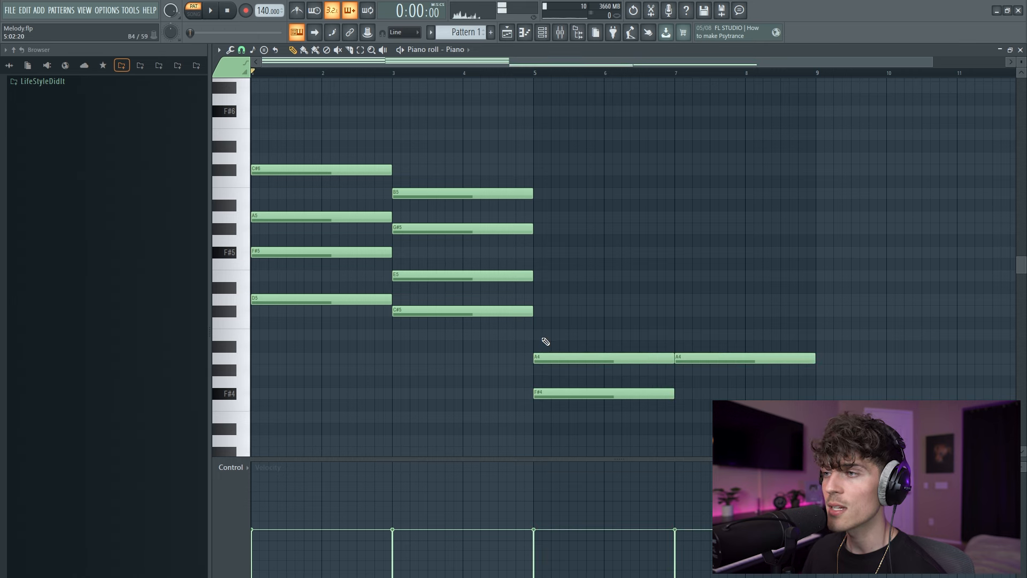
click(541, 310)
click(541, 276)
drag(567, 422, 607, 217)
click(587, 352)
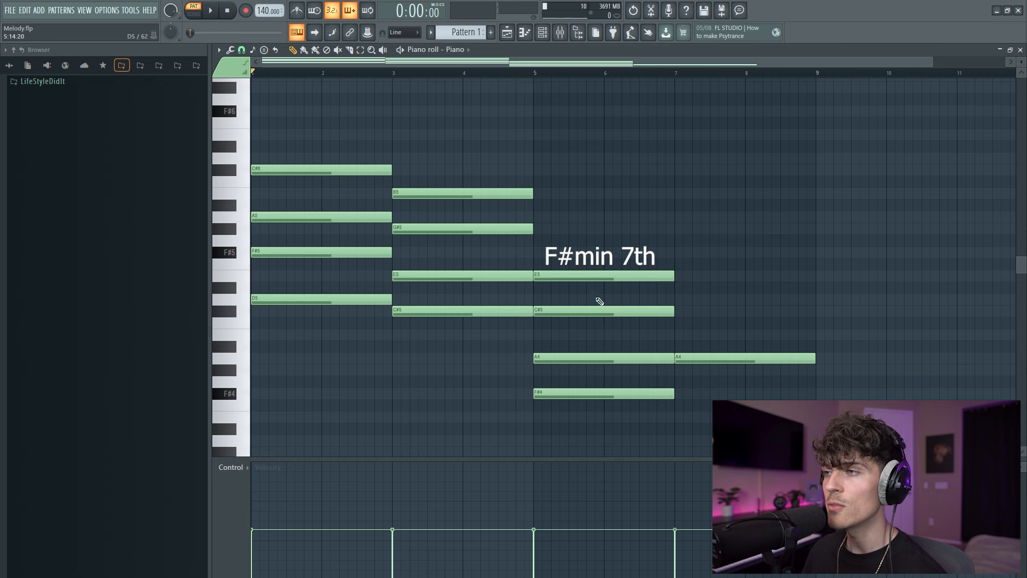
- Stack C#5, E5 and G#5 above the A4 root note in bars 7 and 8 to build the fourth seventh chord
click(681, 310)
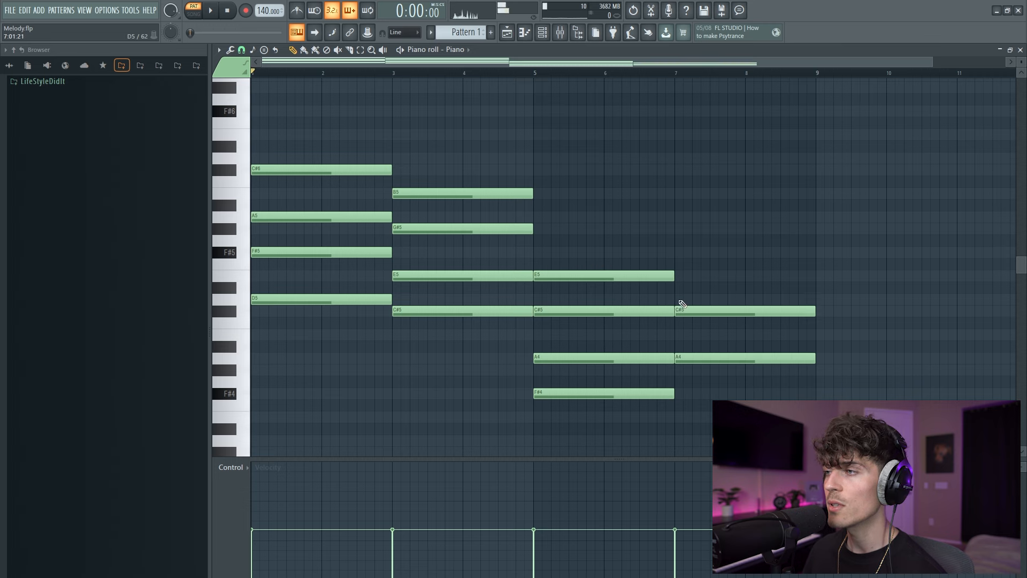
click(680, 276)
click(679, 229)
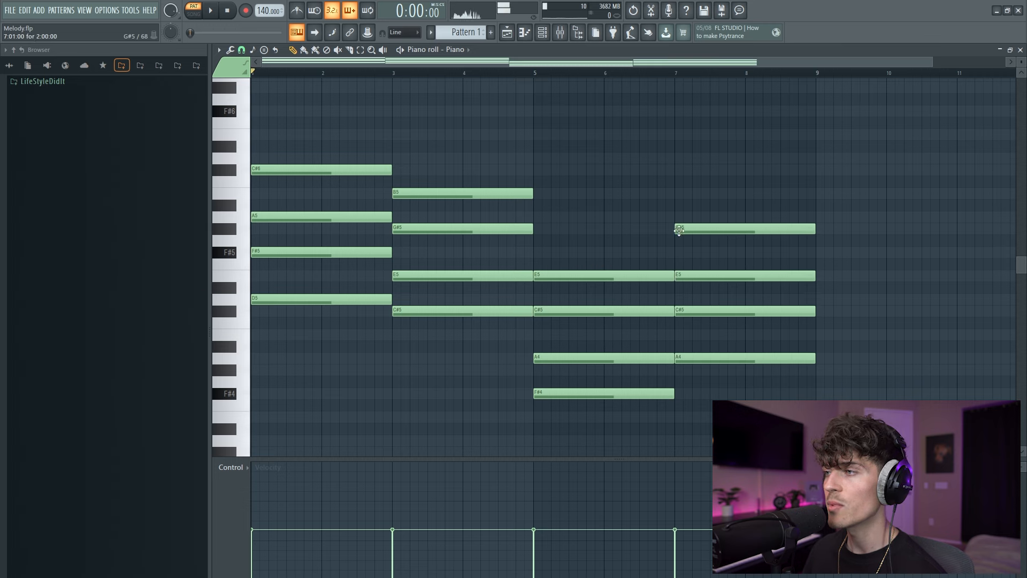
drag(717, 399, 734, 179)
ctrl+click(720, 343)
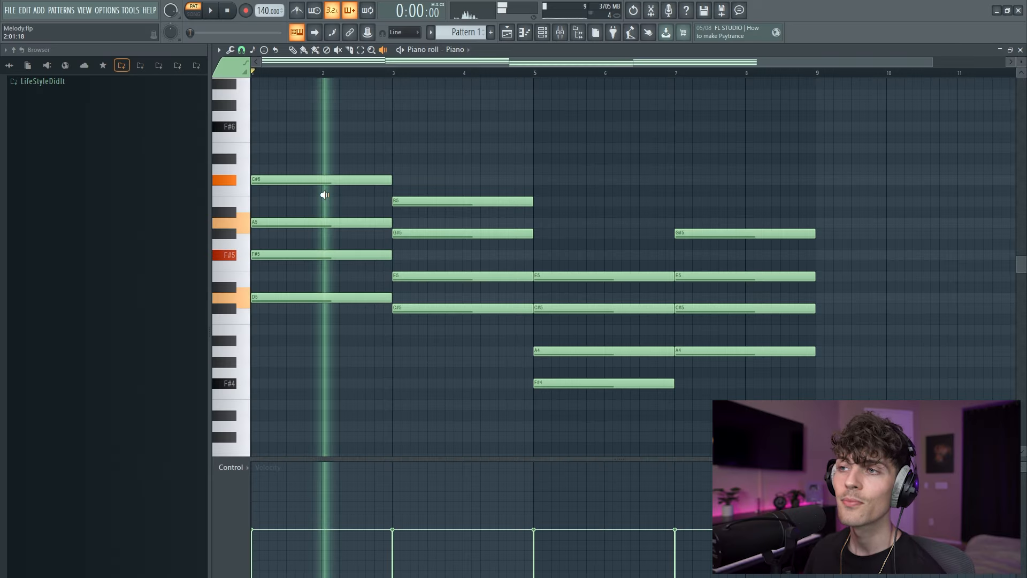
- Duplicate the root notes D5, C#5, F#4 and A4 one octave lower as bass notes for the four chords
drag(325, 195, 706, 322)
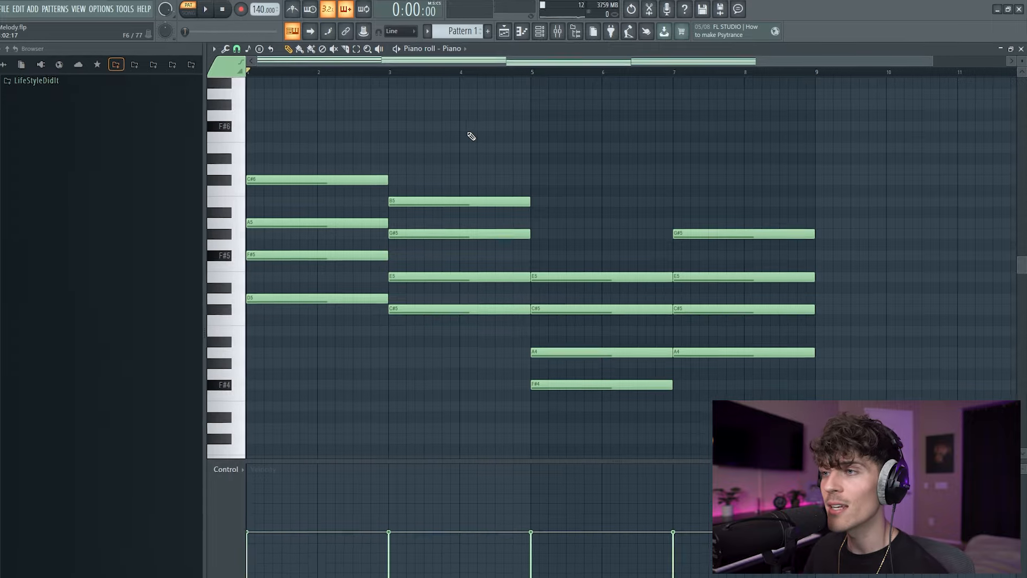
drag(312, 274, 347, 303)
drag(417, 317, 446, 345)
drag(522, 403, 551, 420)
drag(674, 410, 663, 383)
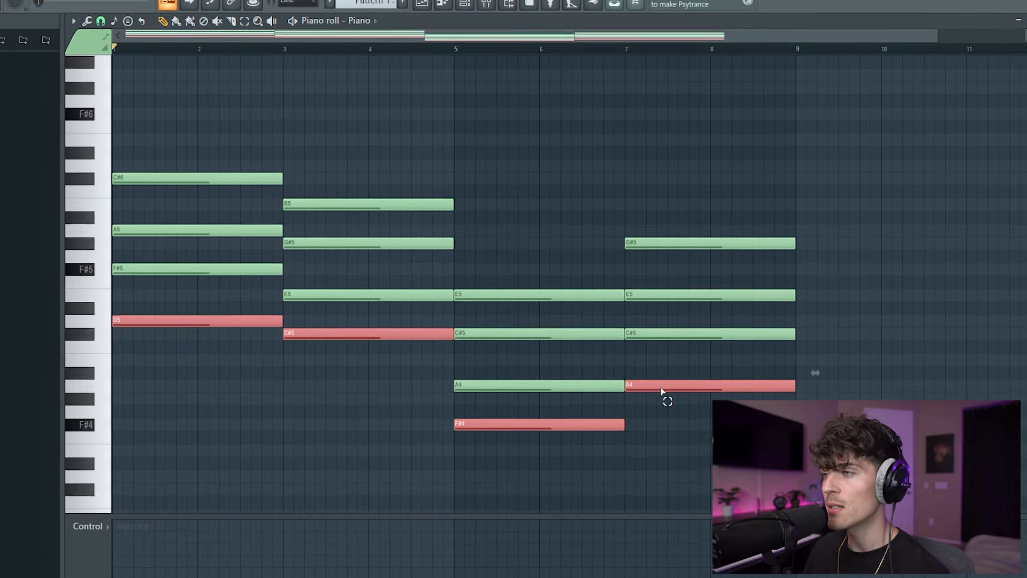
key(ctrl+c)
key(ctrl+v)
key(ctrl+Down)
scroll(32, 328, down, 3)
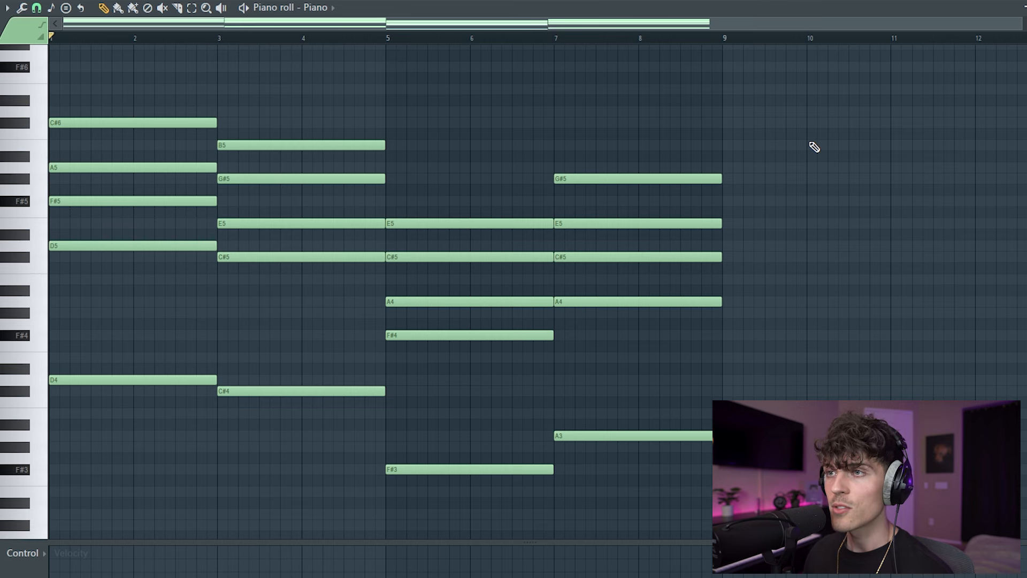
- Transpose all the notes of the progression down one octave
key(ctrl+Down)
scroll(814, 147, down, 3)
scroll(815, 147, down, 1)
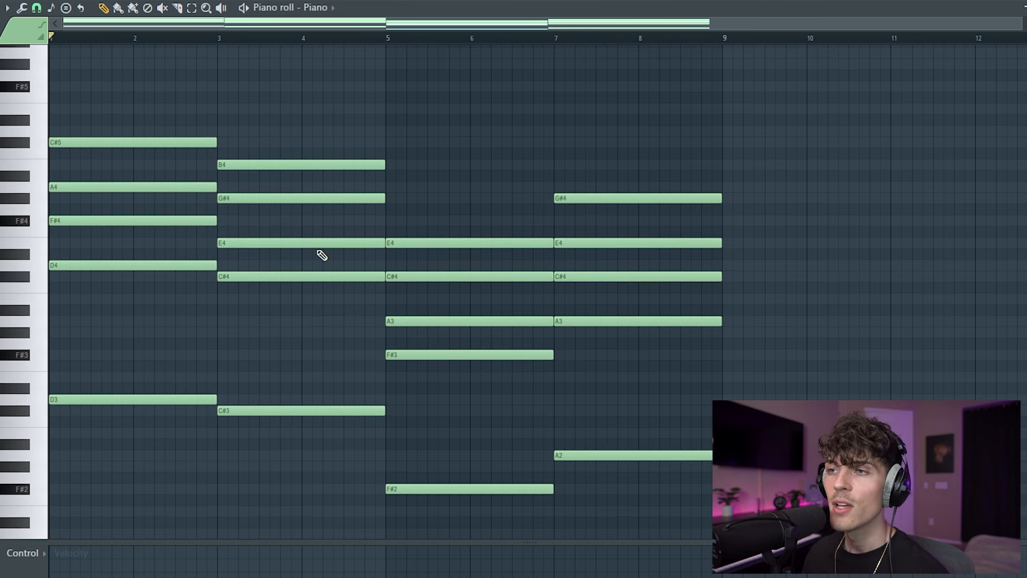
- Try moving F#4 and A4 in the first chord up an octave to widen its voicing
drag(99, 434, 153, 93)
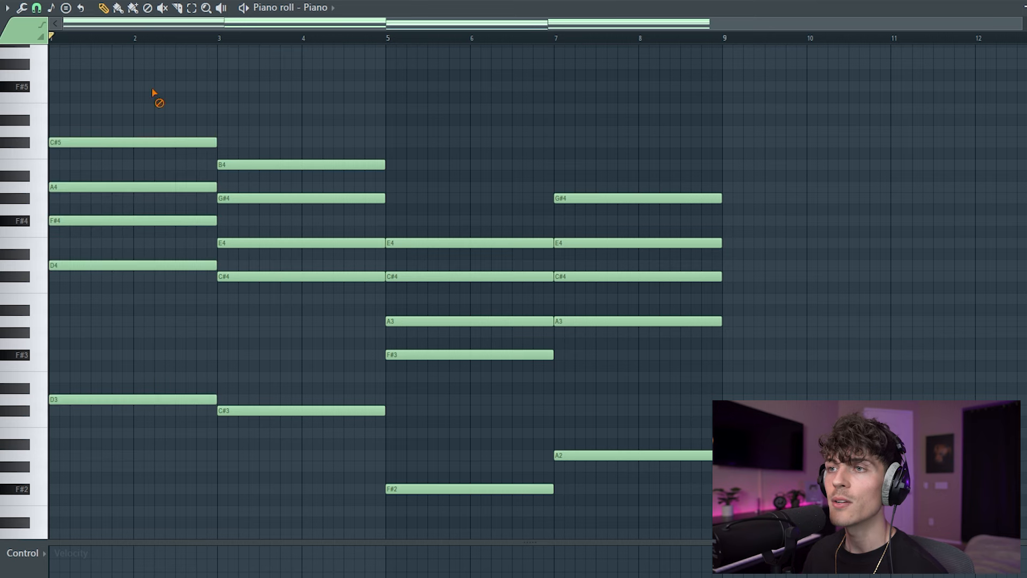
drag(90, 248, 126, 170)
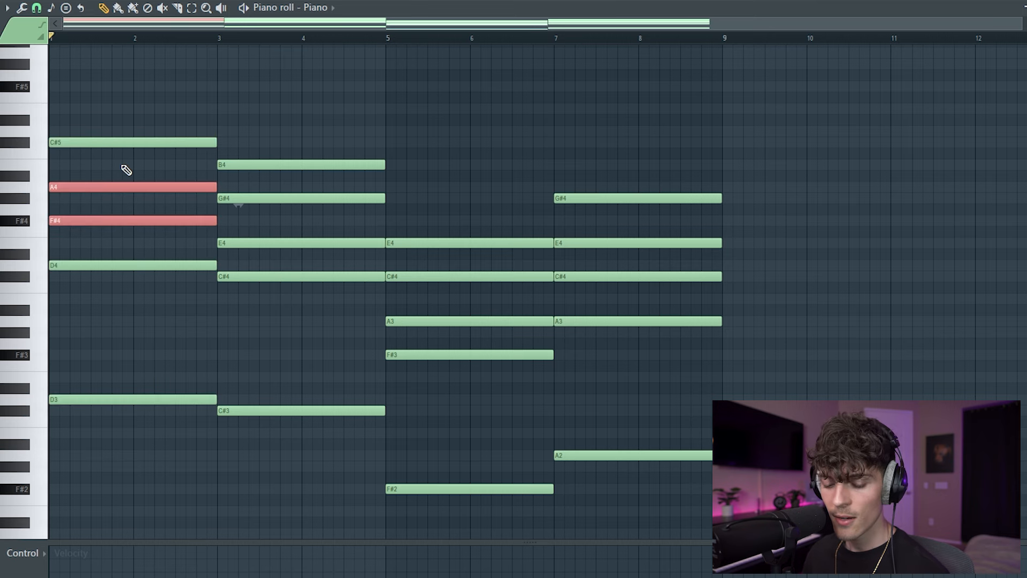
key(ctrl+Up)
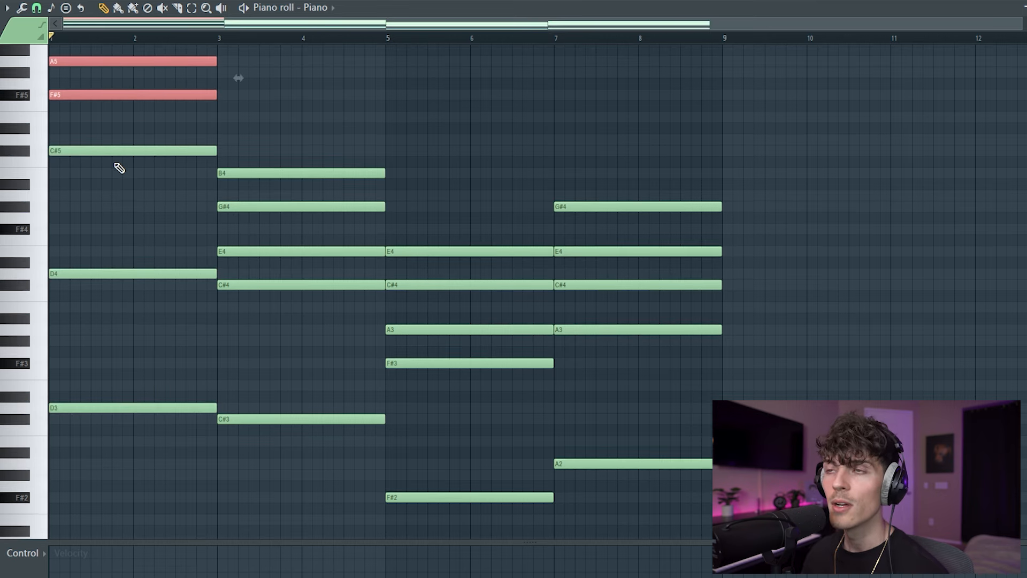
drag(97, 68, 130, 499)
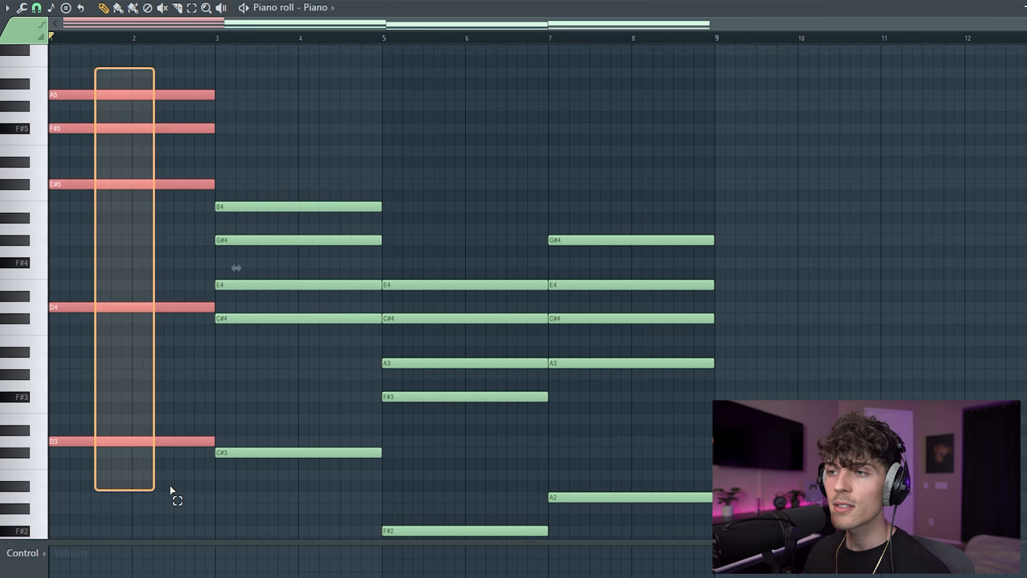
drag(122, 78, 145, 138)
key(ctrl+Down)
key(ctrl+Up)
drag(123, 78, 147, 155)
drag(83, 81, 113, 488)
click(118, 287)
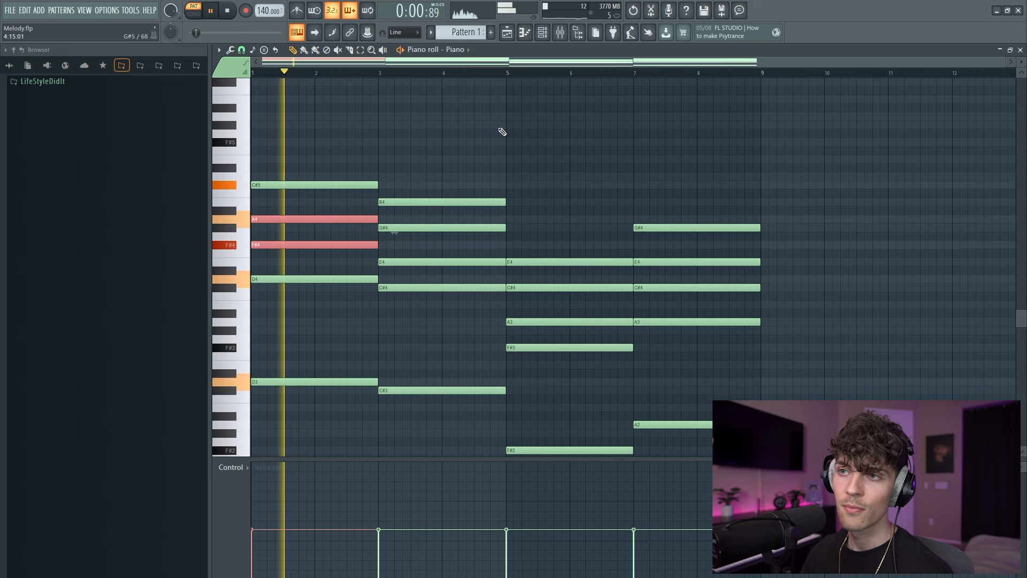
- Play the first chord with F#4 and A4 raised an octave for comparison, and return both notes to their original octave
key(space)
key(ctrl+Up)
key(space)
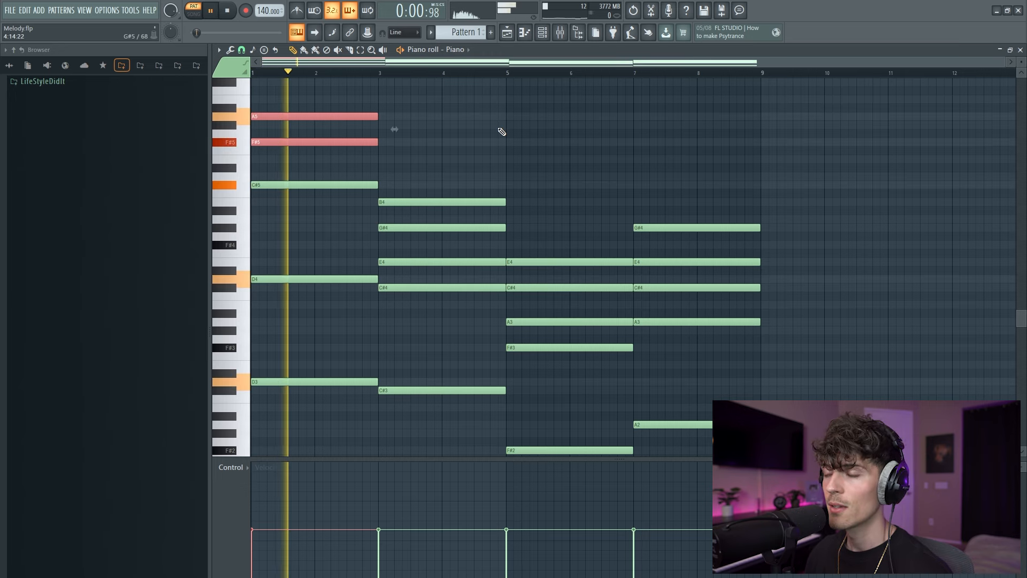
key(space)
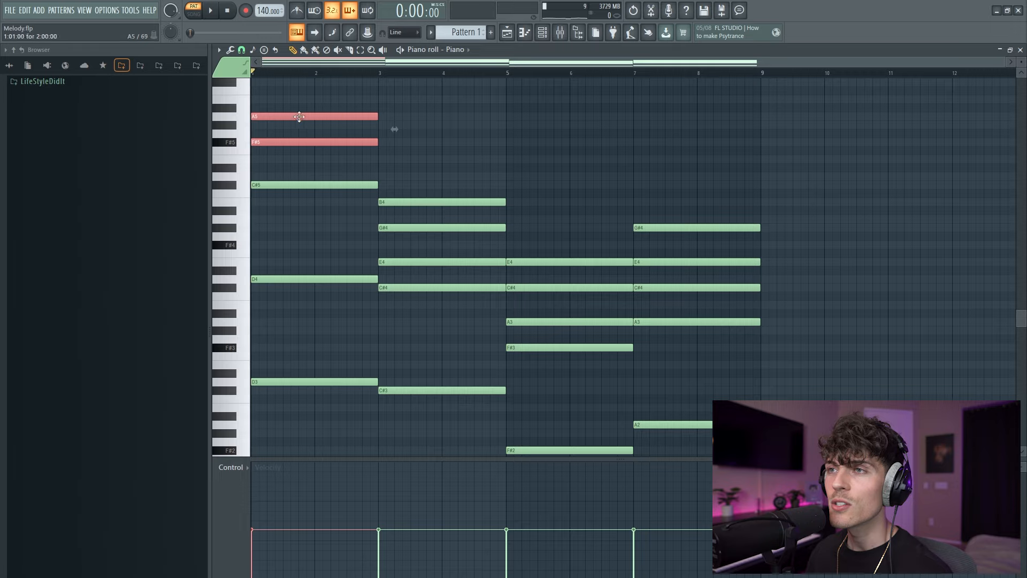
drag(298, 115, 337, 142)
key(ctrl+Down)
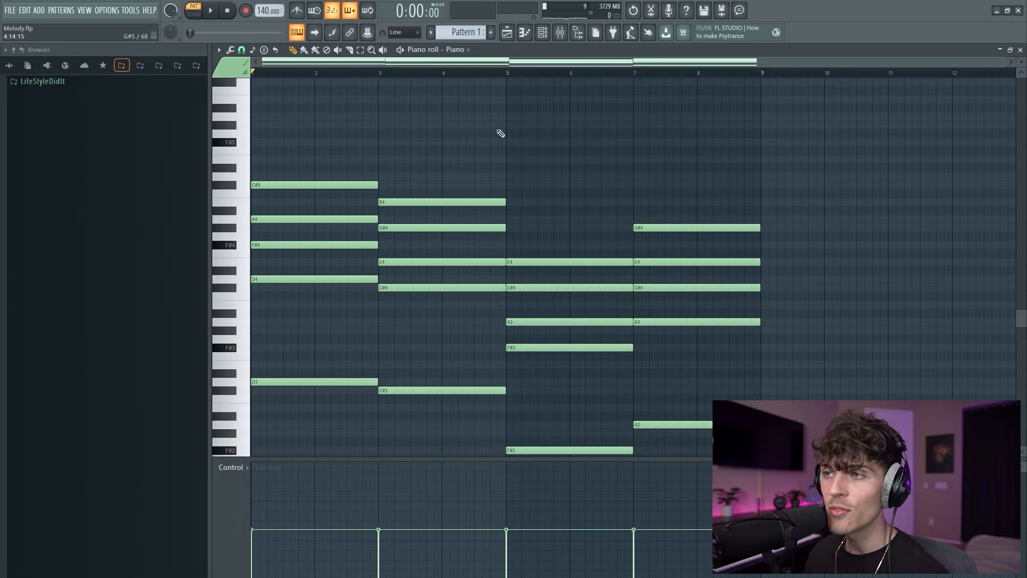
- Raise only the F#4 in the first chord by an octave to F#5
ctrl+click(310, 282)
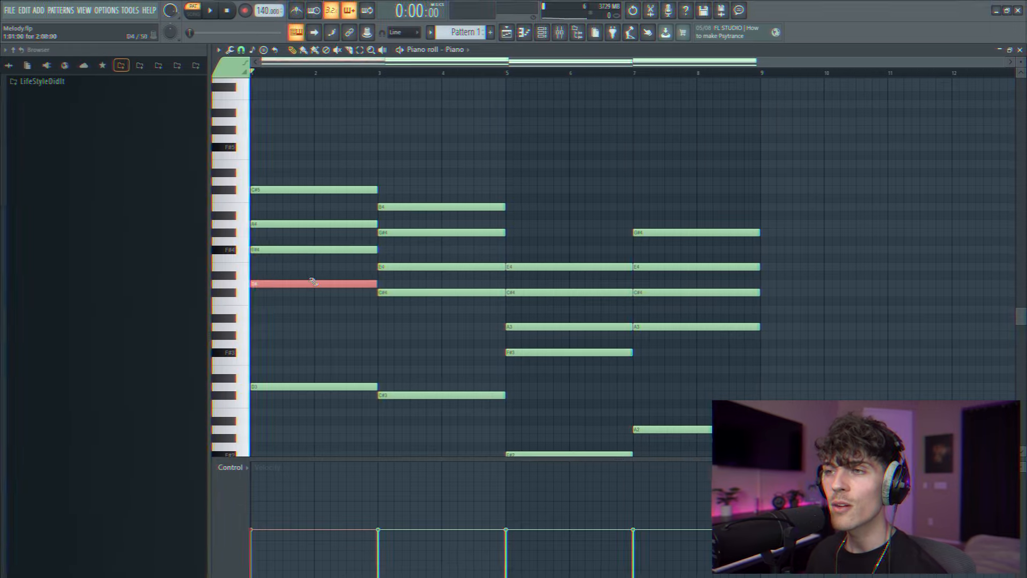
ctrl+click(294, 249)
ctrl+click(294, 223)
drag(284, 171, 310, 208)
drag(298, 330, 339, 143)
click(341, 144)
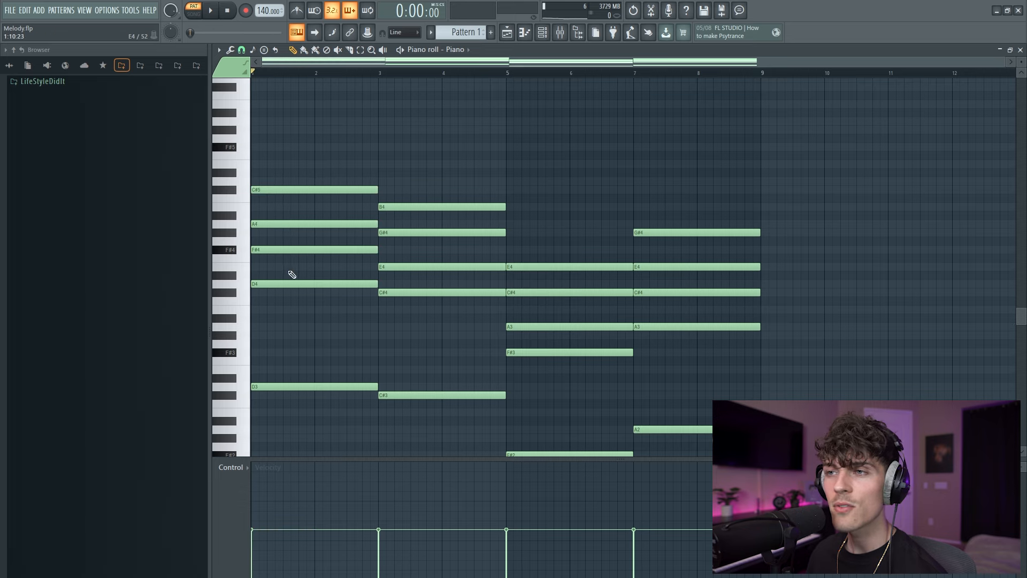
ctrl+click(297, 250)
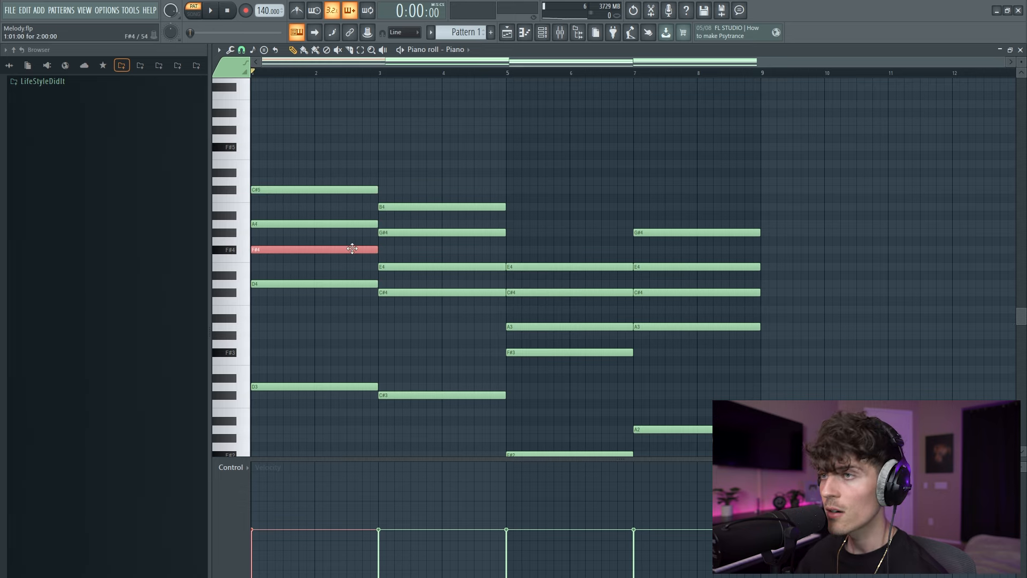
key(ctrl+Up)
drag(410, 299, 481, 148)
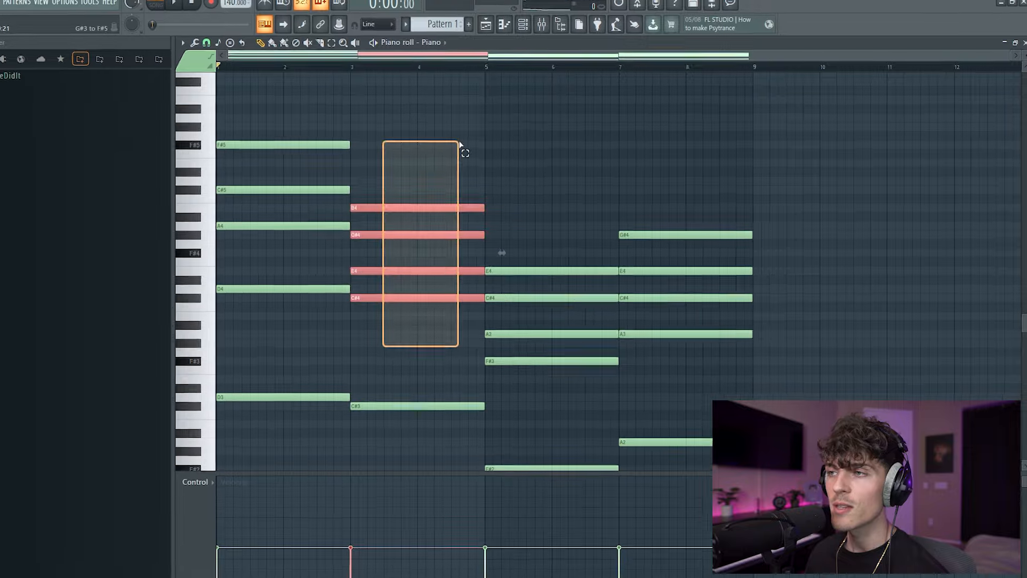
drag(572, 384, 615, 265)
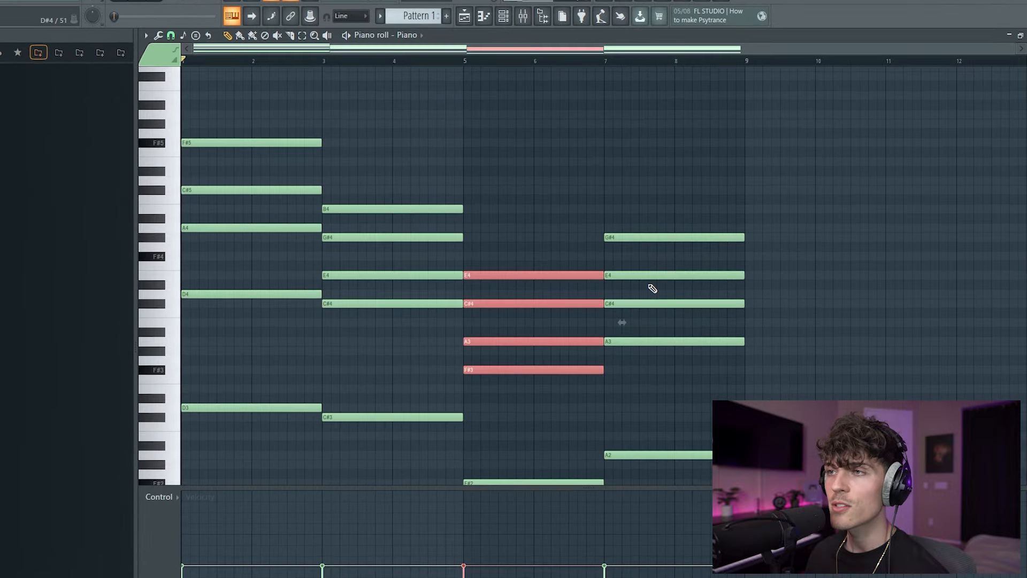
click(652, 289)
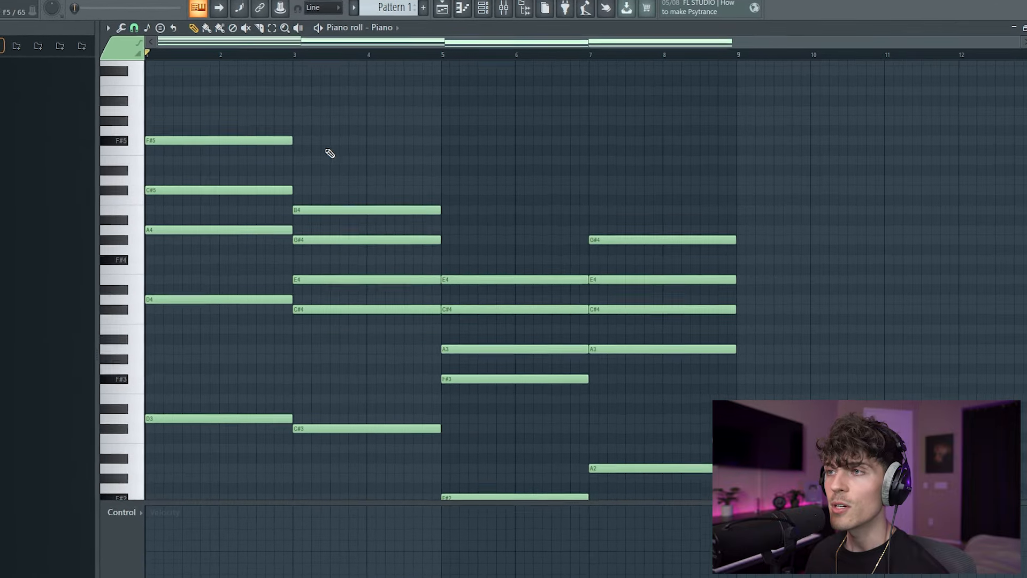
drag(426, 136, 534, 272)
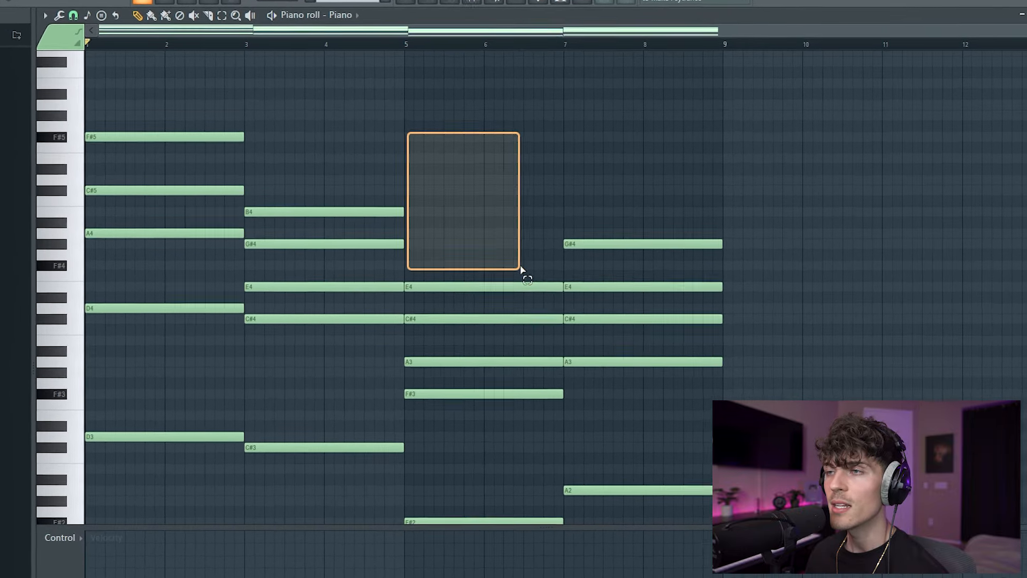
- Raise the E4 in the second chord by an octave to E5
drag(299, 297, 336, 258)
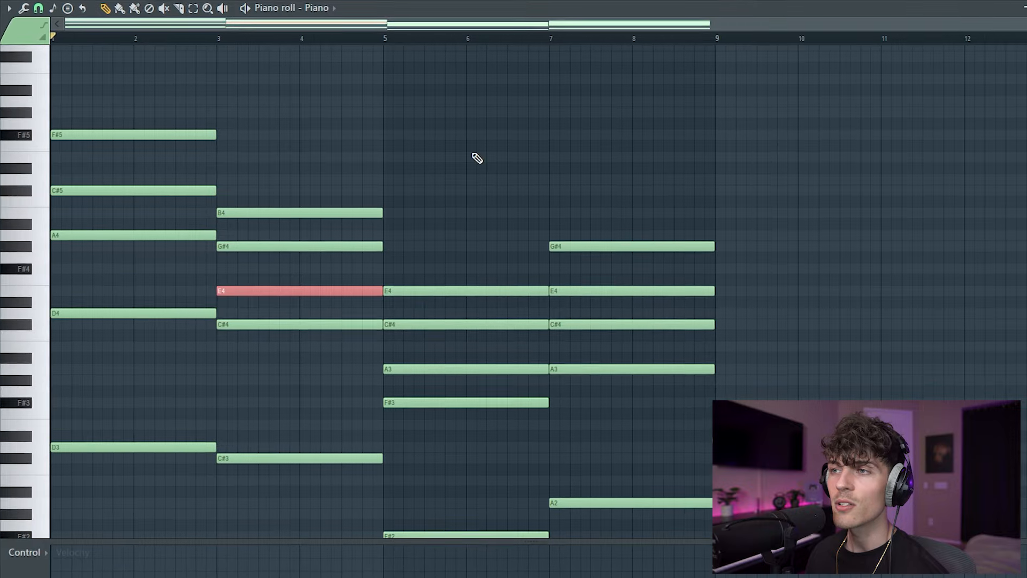
click(302, 423)
drag(266, 275, 307, 300)
click(266, 326)
click(270, 291)
click(276, 246)
drag(274, 209, 287, 225)
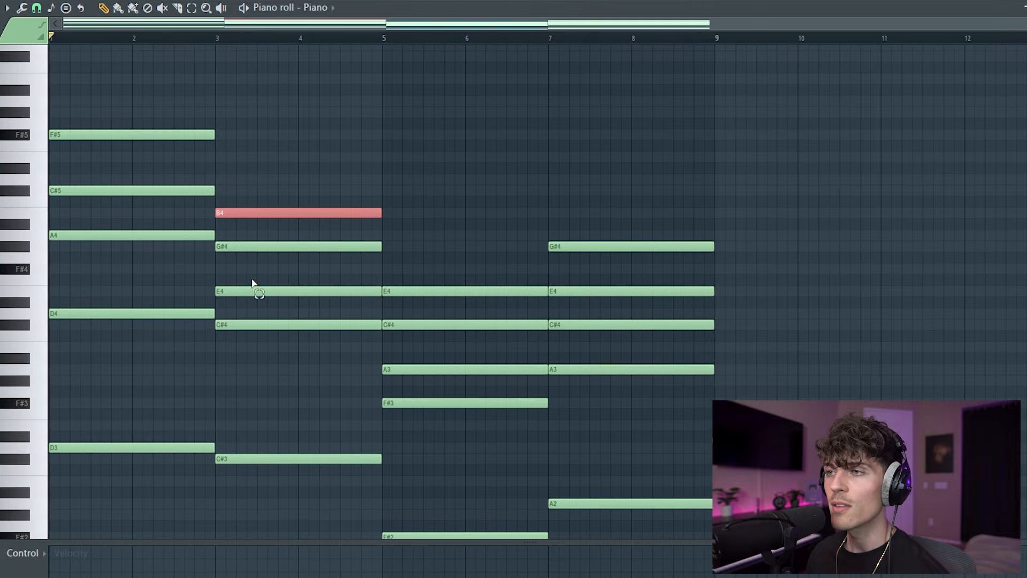
drag(252, 276, 294, 305)
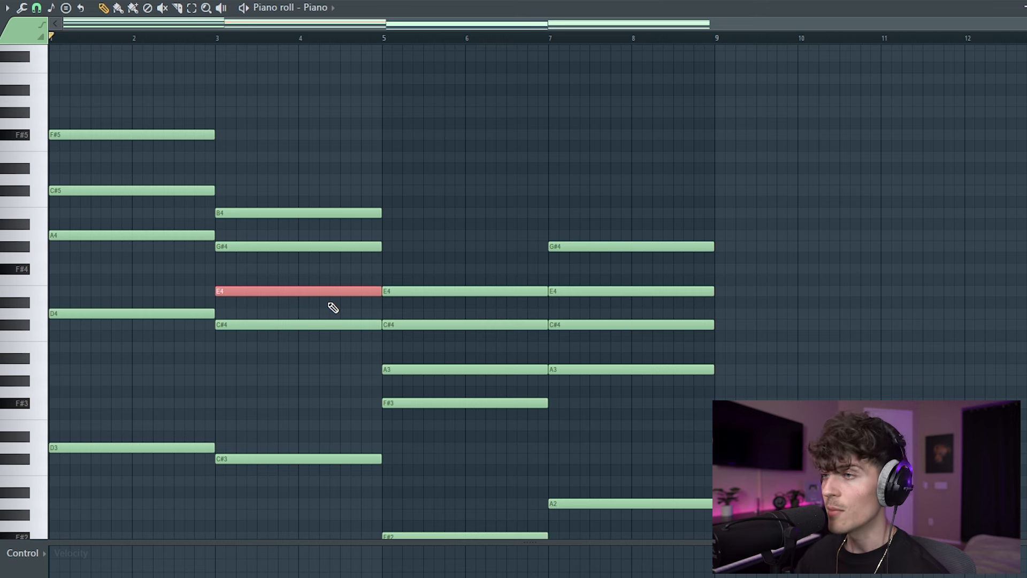
key(ctrl+Up)
- Compare the upper notes of the first two chords and audition the progression in its current voicing
drag(124, 85, 206, 135)
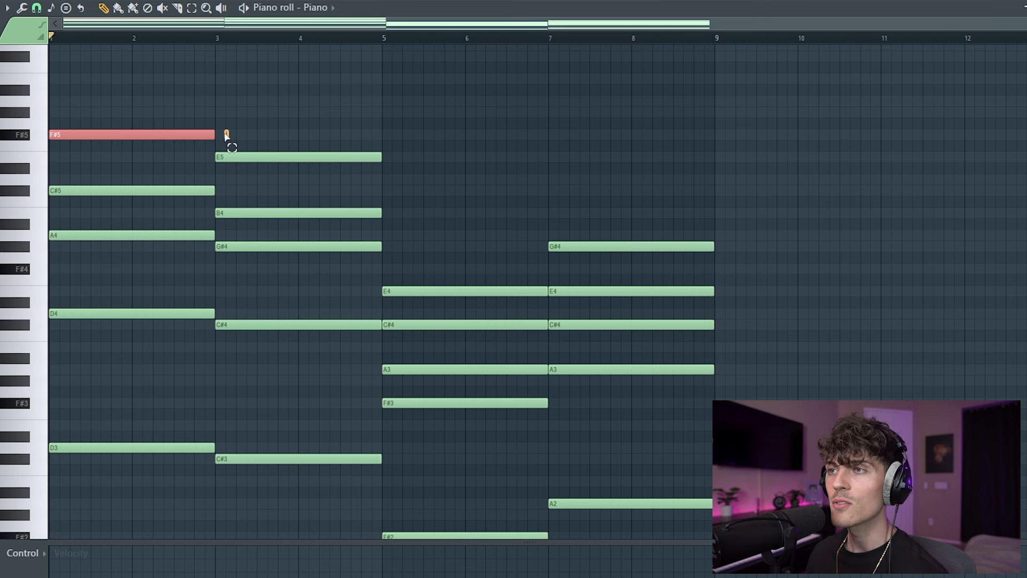
click(246, 126)
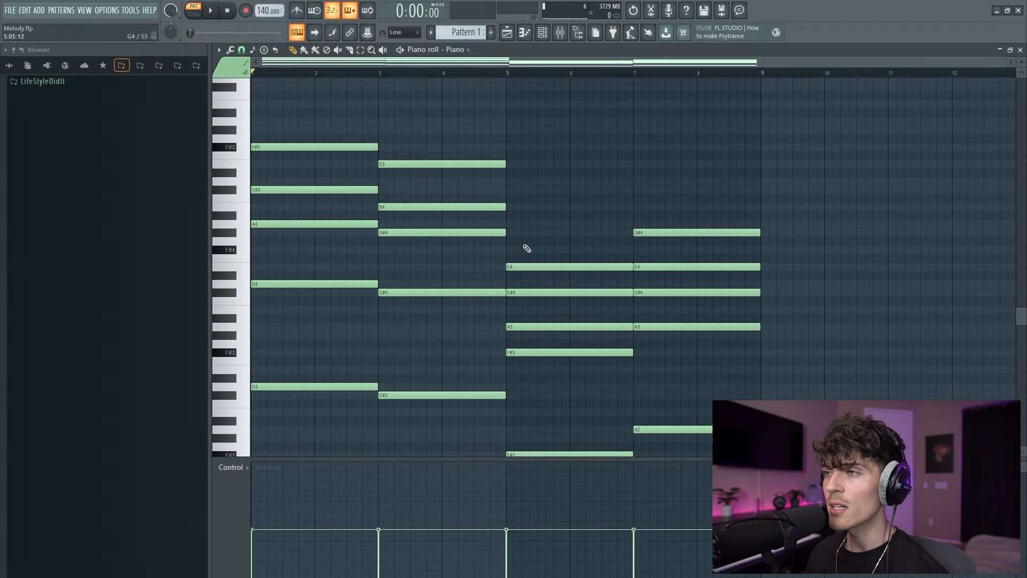
drag(543, 192, 586, 162)
drag(435, 137, 524, 246)
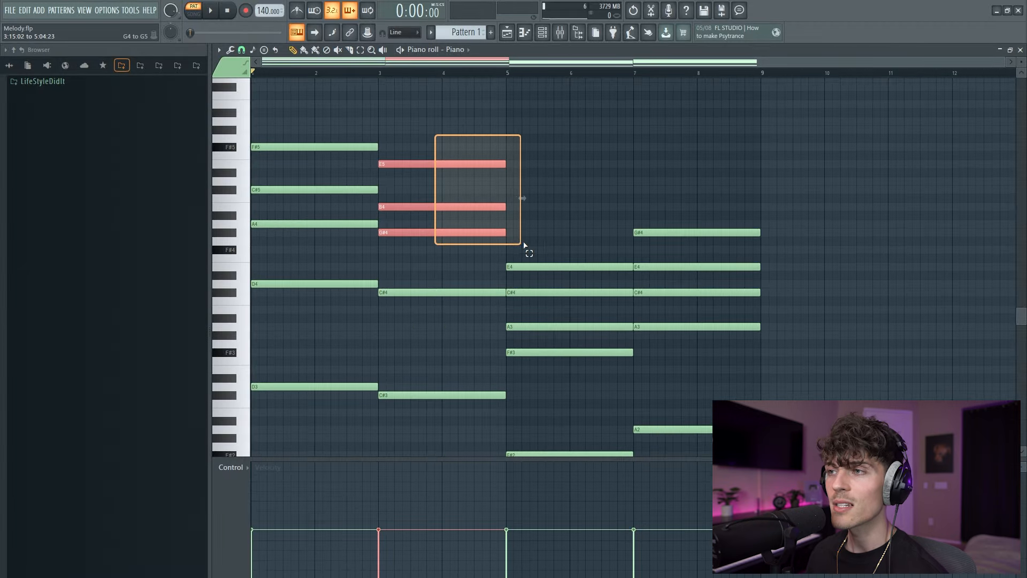
click(367, 91)
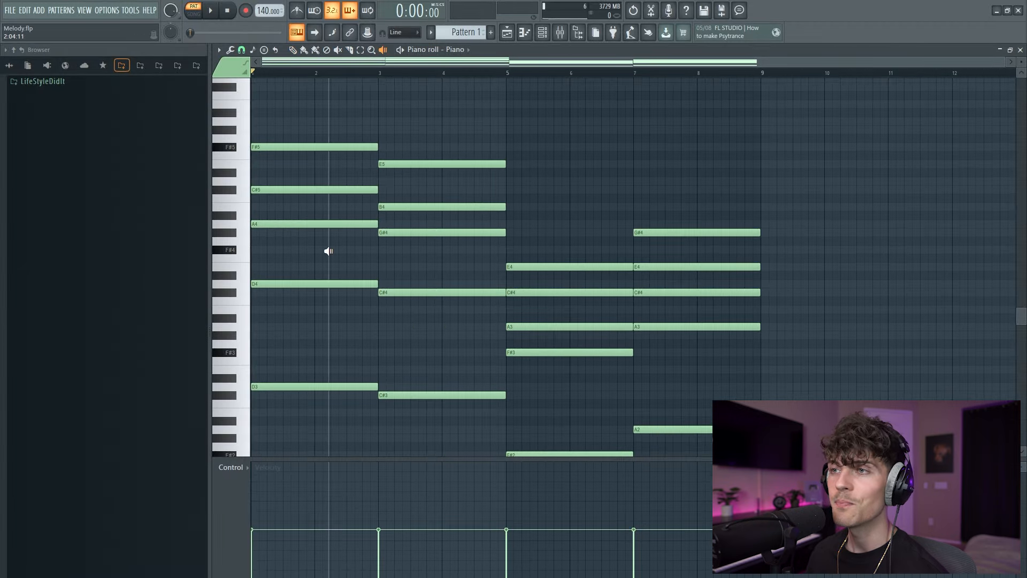
click(328, 251)
drag(328, 251, 541, 309)
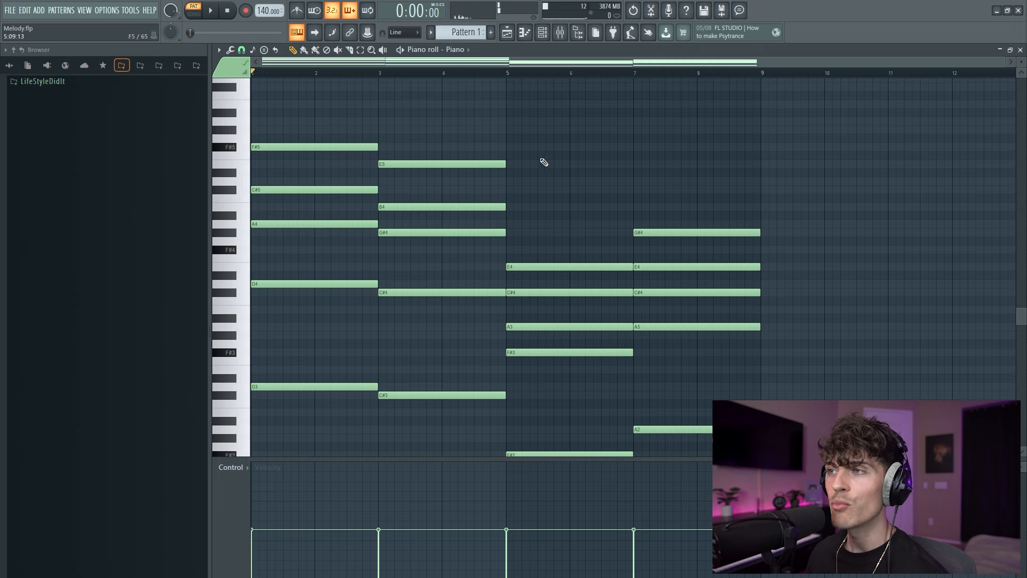
- Try moving the third chord's F#3, A3, C#4 and E4 up an octave, leaving the bass note in place
drag(541, 219, 566, 353)
key(ctrl+Up)
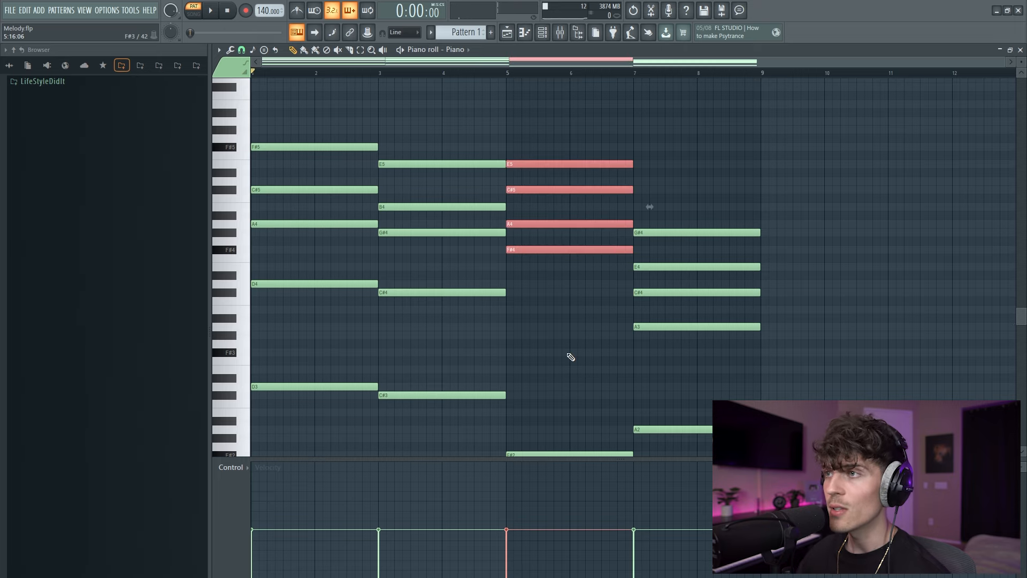
key(ctrl+Down)
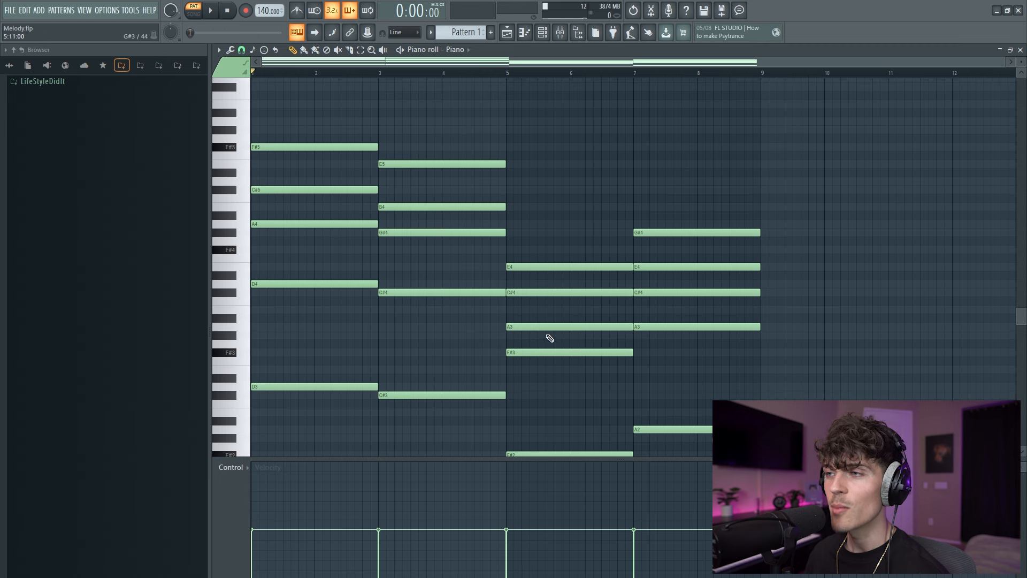
- Raise A3 and C#4 in the third chord by an octave to A4 and C#5
drag(550, 338, 597, 283)
key(ctrl+Up)
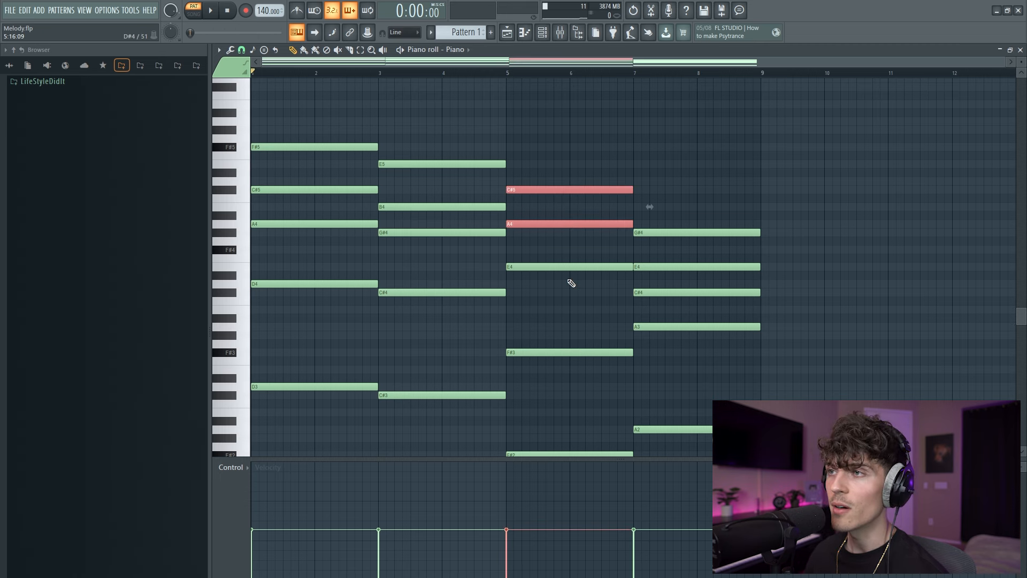
click(623, 294)
- Raise the C#4 in the fourth chord by an octave to C#5
mouse_move(661, 310)
mouse_down()
mouse_move(683, 293)
mouse_move(673, 328)
mouse_up()
ctrl+click(672, 292)
ctrl+click(673, 266)
ctrl+click(682, 233)
drag(648, 281, 699, 294)
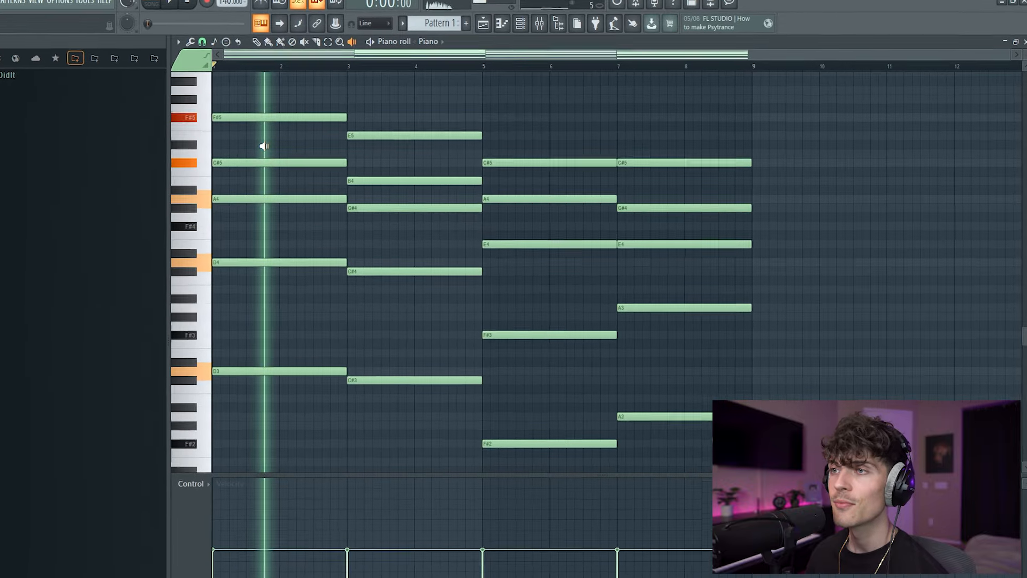
- Listen to the whole four-chord progression with its new open voicings
key(space)
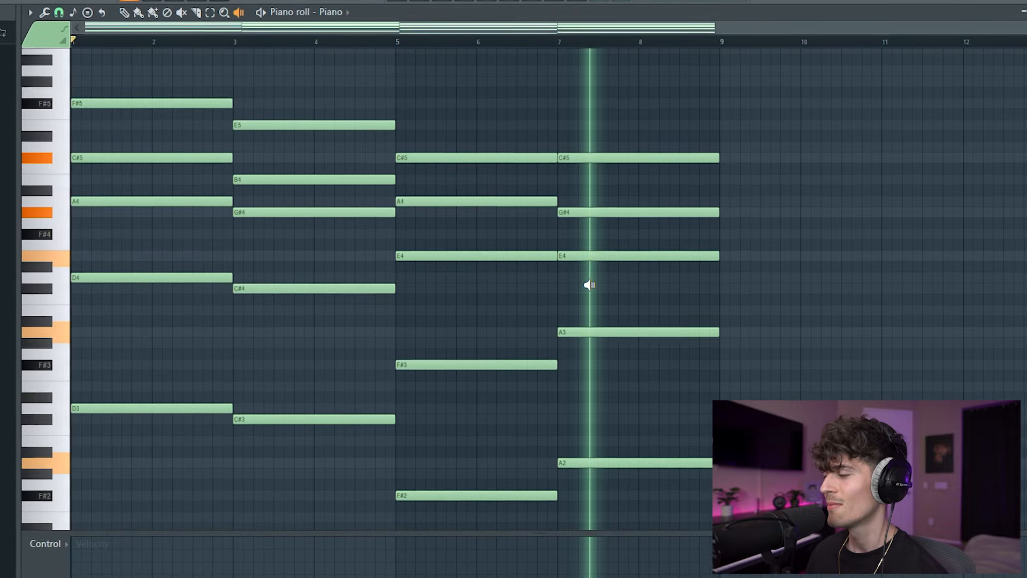
drag(587, 286, 503, 336)
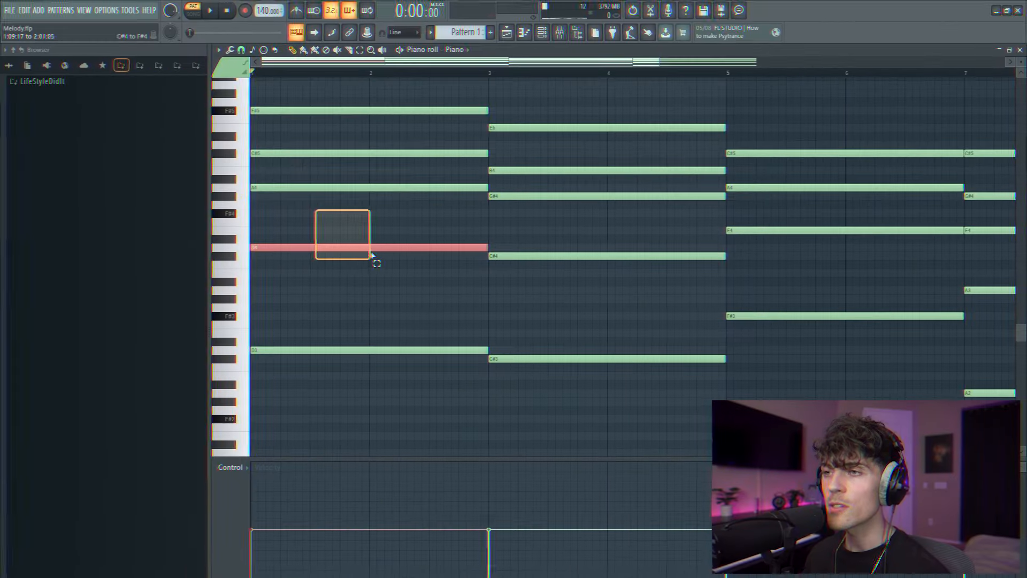
- Shift the first chord's D4 note half a beat later so it sounds after the other chord notes
drag(372, 256, 347, 283)
drag(307, 328, 387, 358)
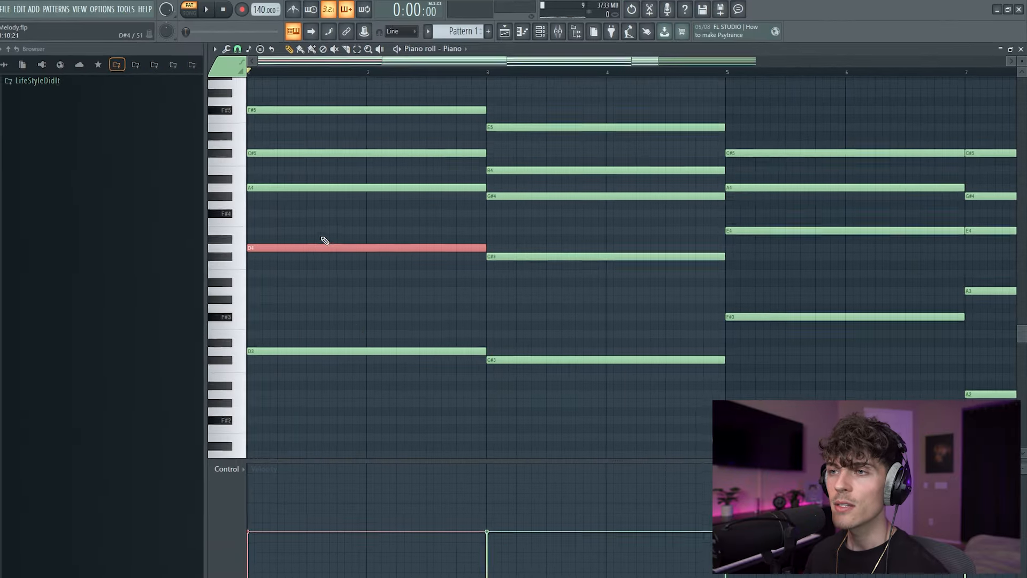
drag(290, 227, 326, 279)
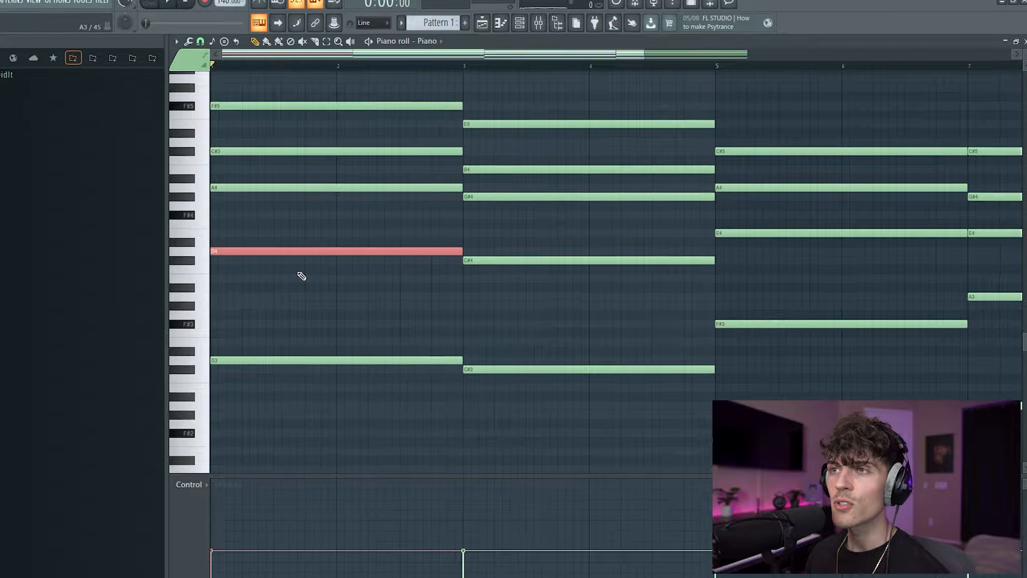
scroll(293, 71, up, 2)
drag(291, 57, 121, 52)
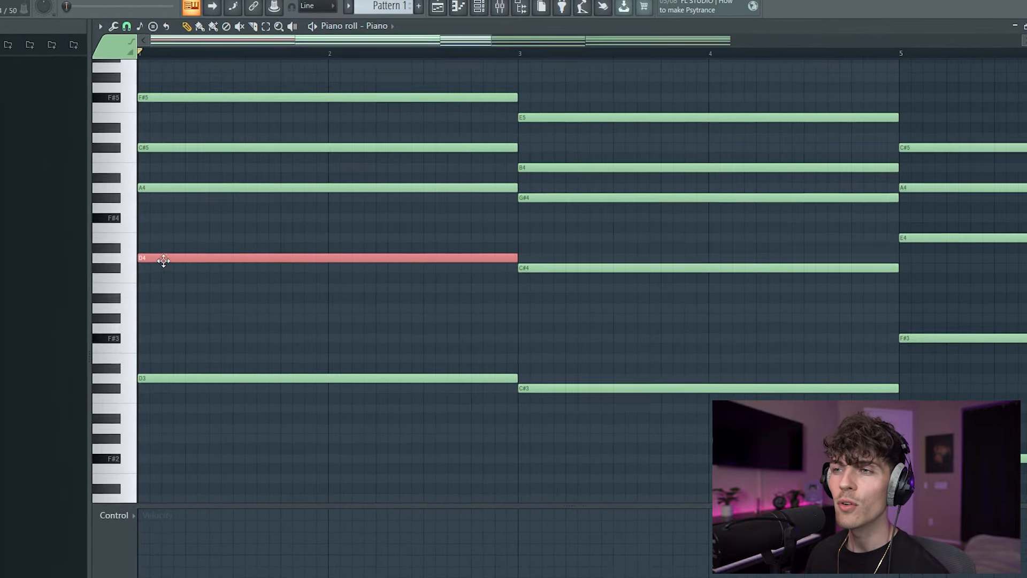
drag(116, 266, 143, 266)
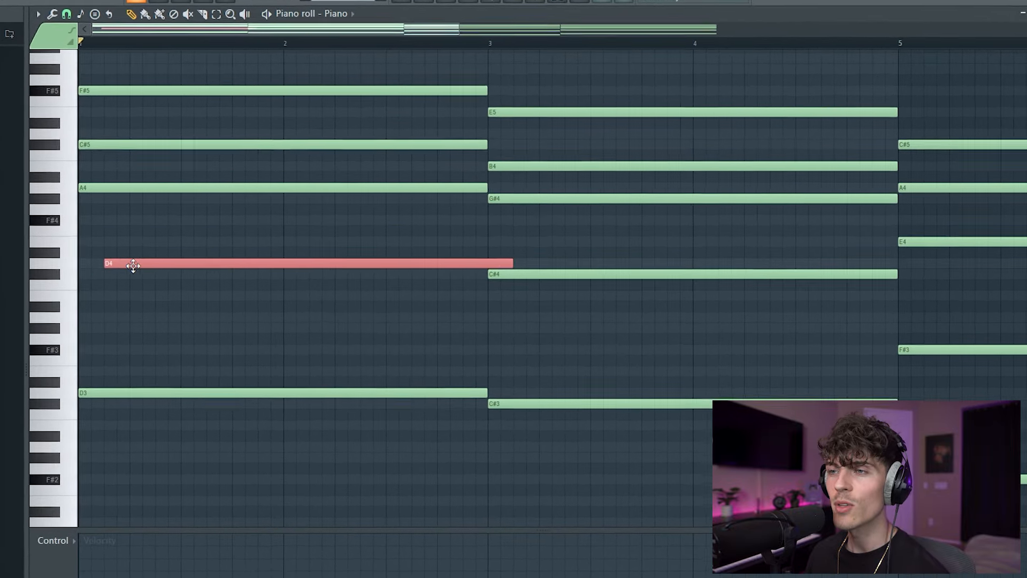
ctrl+click(148, 315)
- Listen to the first chord with its delayed D4 and examine its outer notes, F#5 and D3
key(space)
key(space)
key(space)
key(space)
key(space)
key(space)
drag(87, 121, 129, 127)
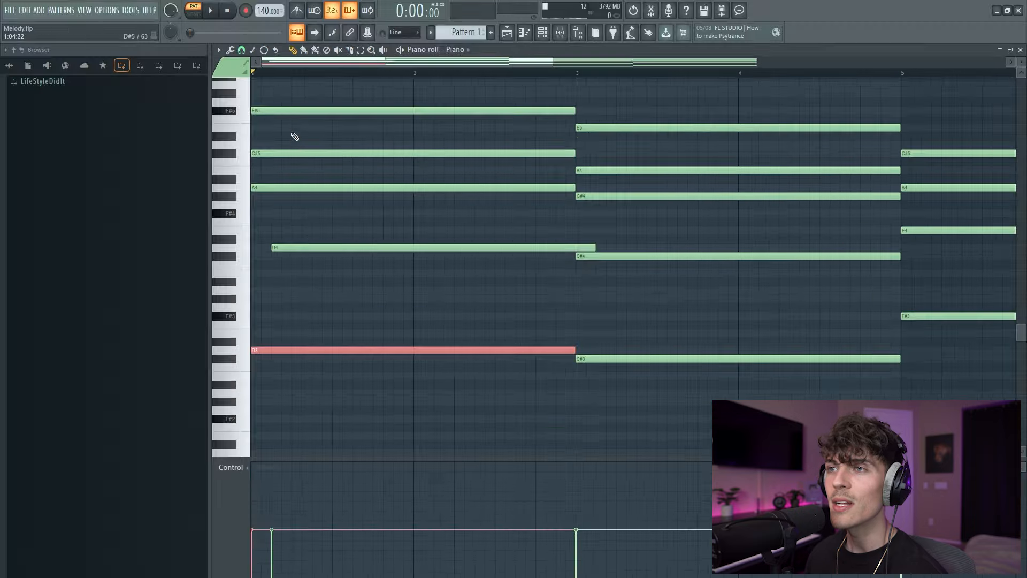
drag(290, 123, 324, 101)
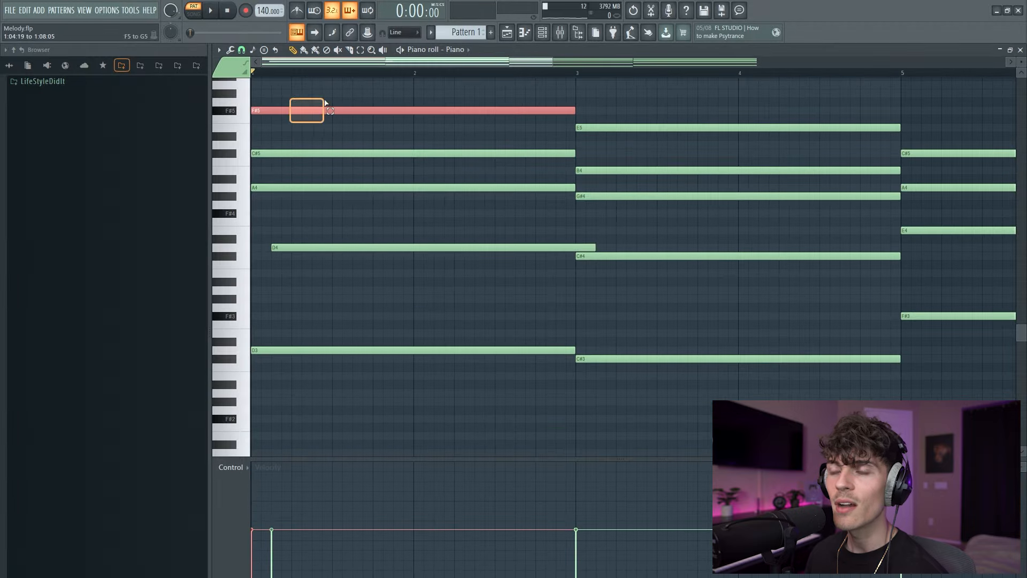
drag(276, 333, 315, 379)
ctrl+click(314, 396)
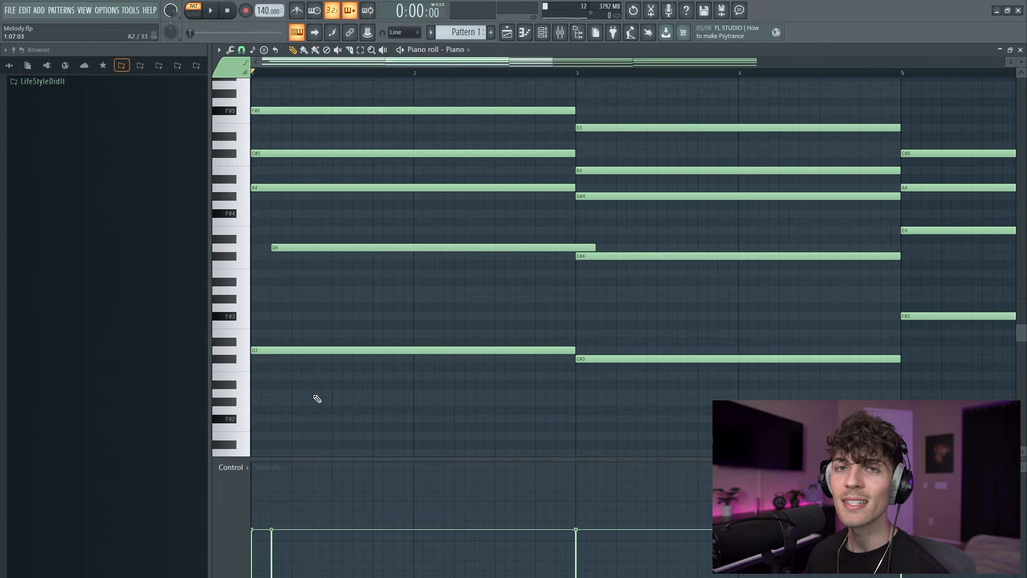
- Trim the end of the first chord's delayed D4 to bar 3, where the second chord starts
drag(280, 286, 344, 143)
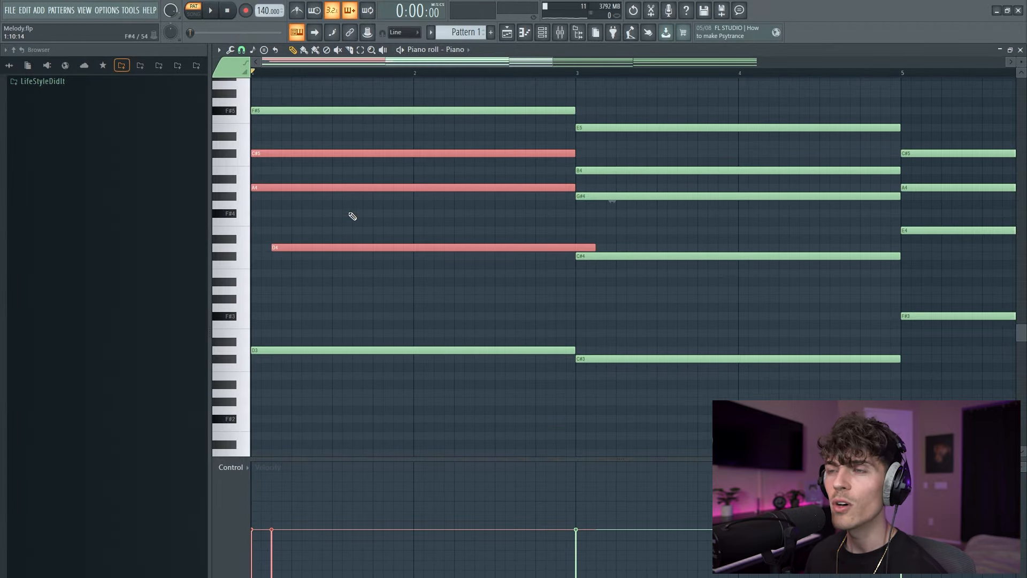
ctrl+click(349, 215)
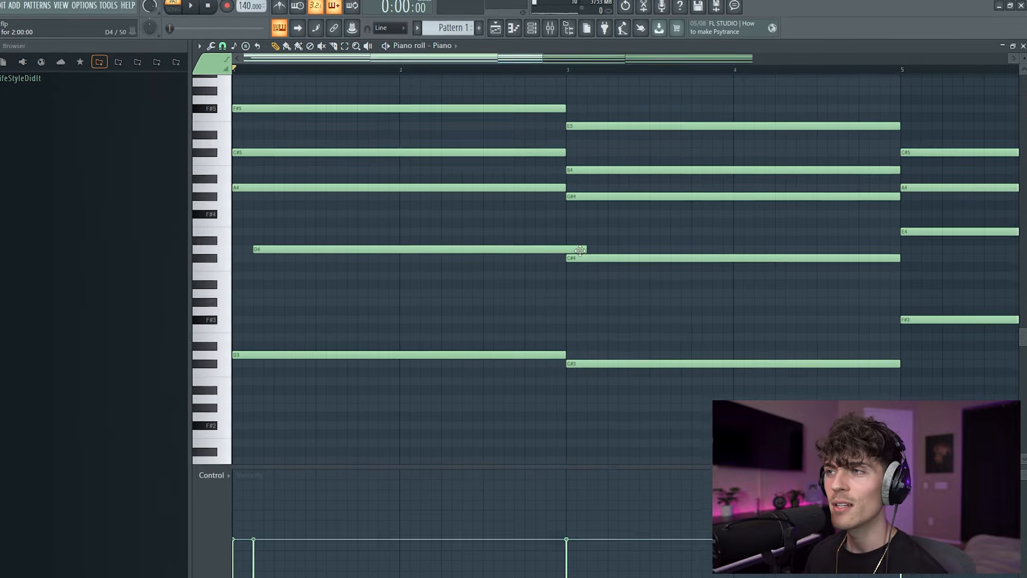
drag(593, 247, 573, 253)
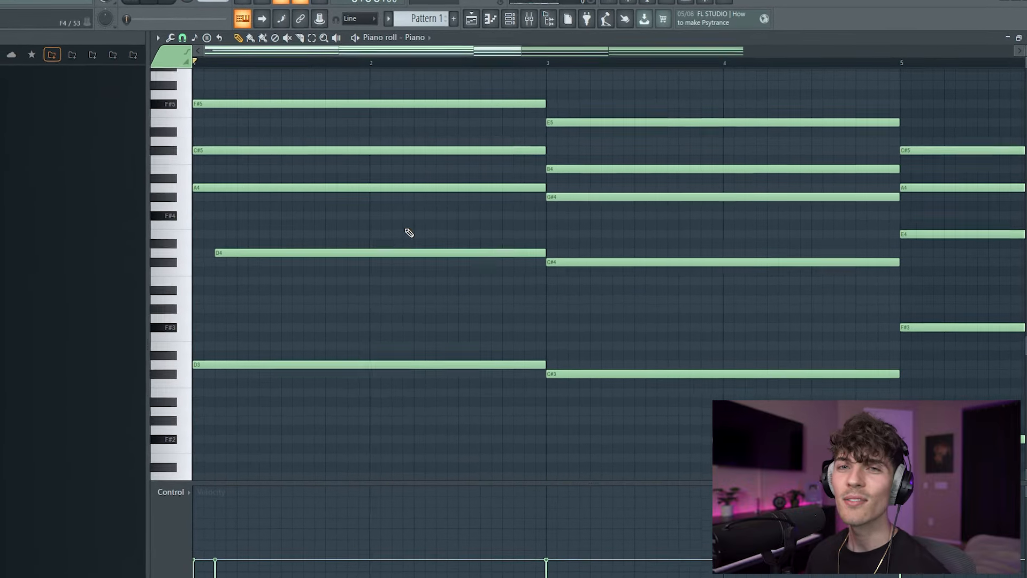
- Stagger the first chord's inner notes, starting A4 one beat late and C#5 one and a half beats late, checking by playback
drag(254, 308, 323, 144)
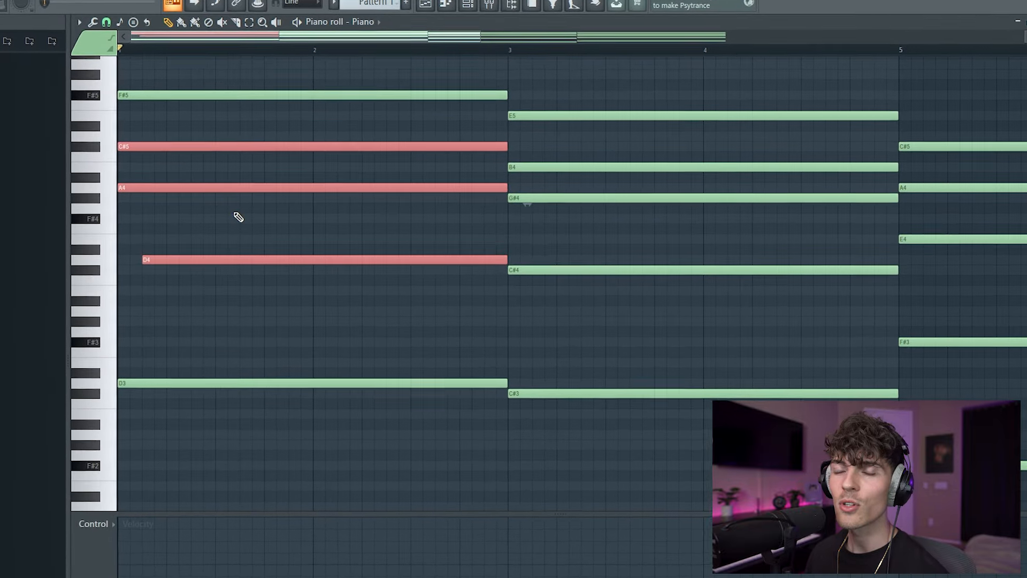
ctrl+click(252, 217)
key(space)
drag(119, 190, 156, 199)
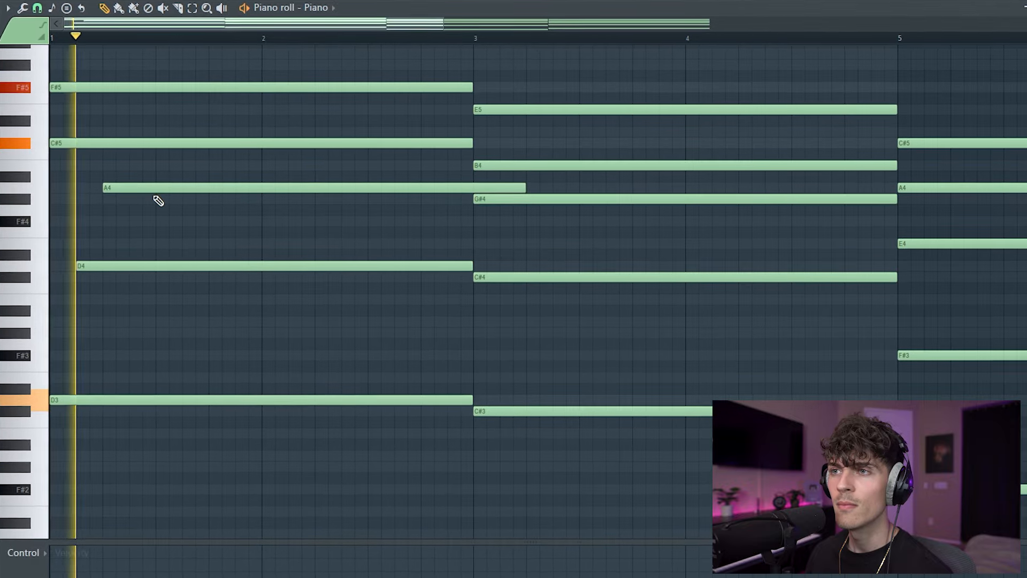
key(space)
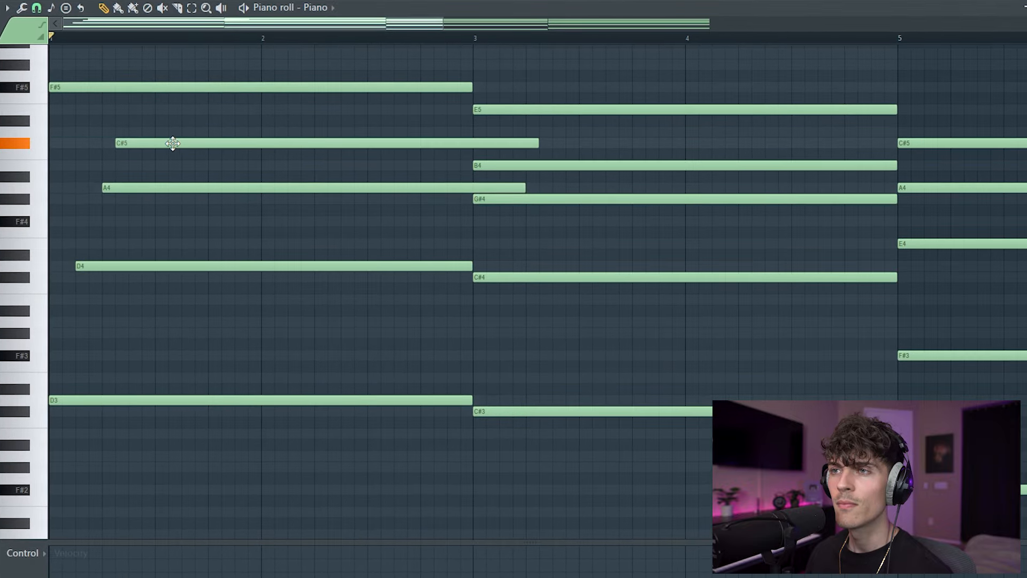
key(space)
drag(173, 143, 185, 147)
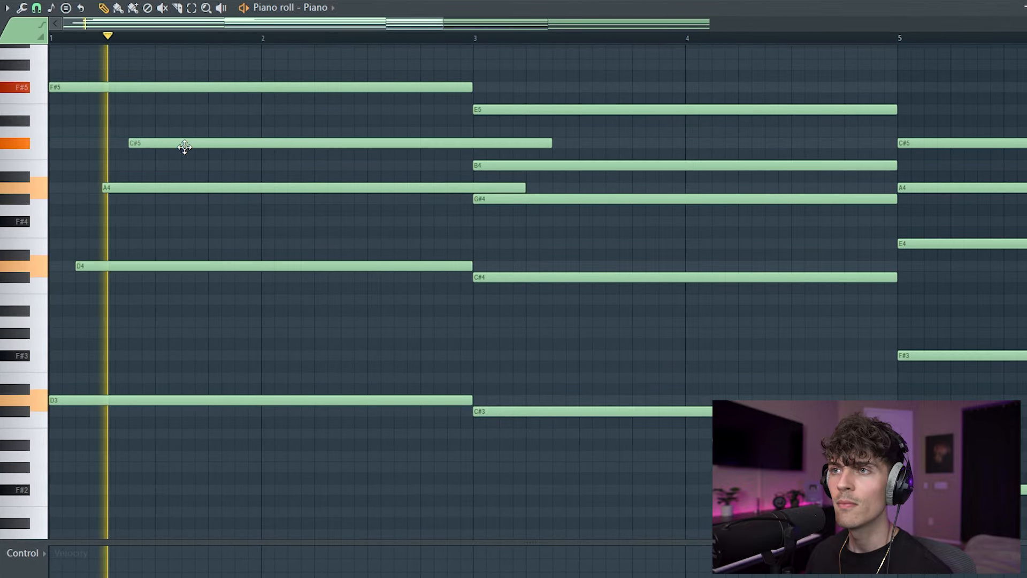
key(space)
key(space)
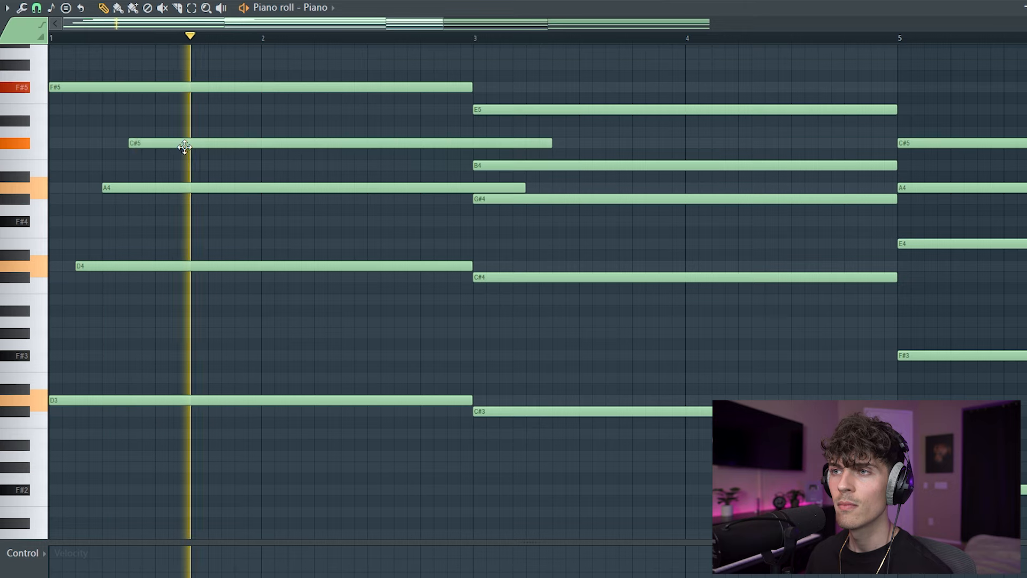
key(space)
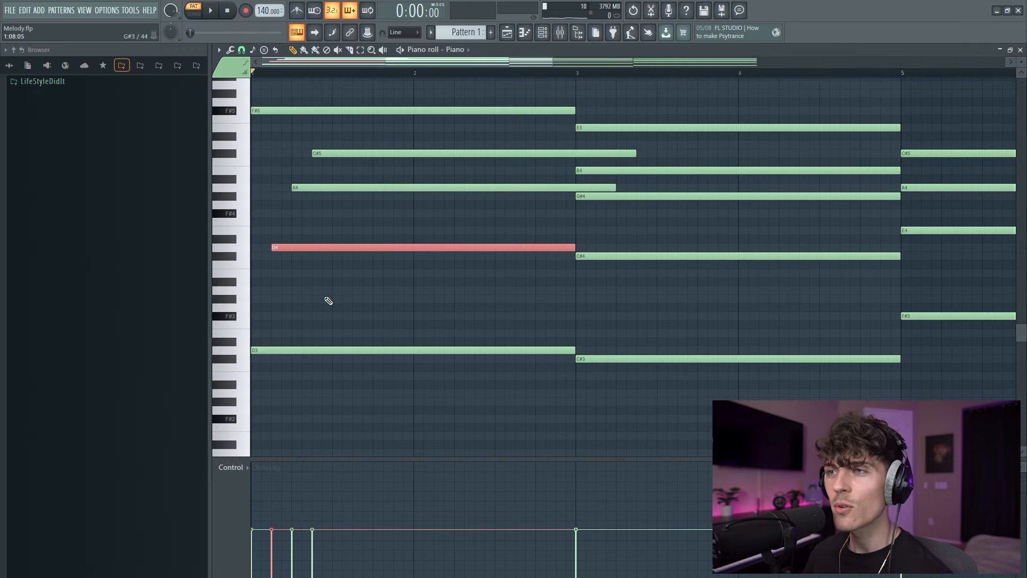
- Sketch the stacked chord tones D6, F#6, A6, C#7 and E7 above the first chord to work out its ninth
scroll(265, 209, up, 5)
click(289, 198)
drag(268, 214, 333, 197)
click(262, 163)
click(259, 136)
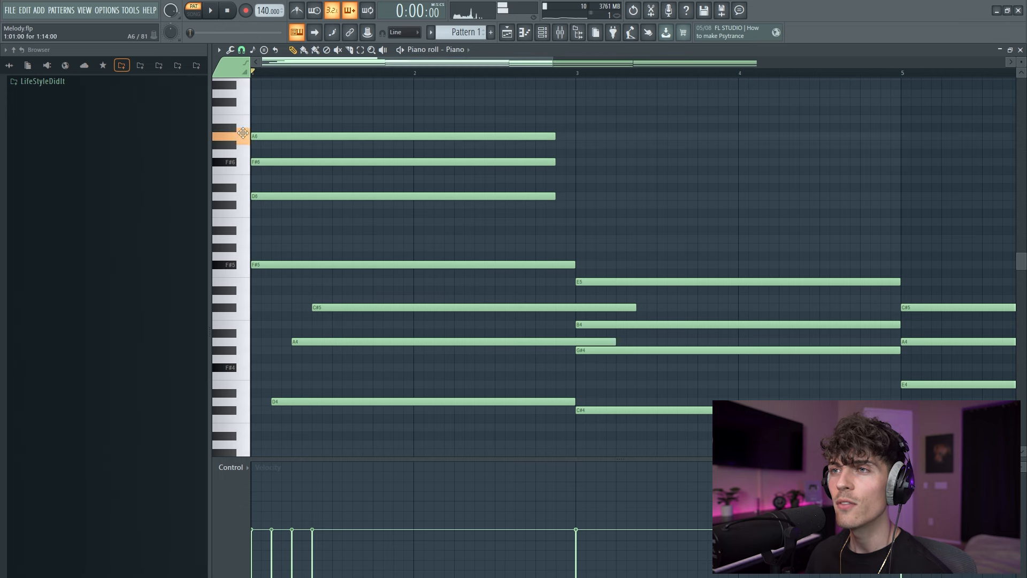
click(262, 103)
scroll(258, 137, up, 2)
click(265, 127)
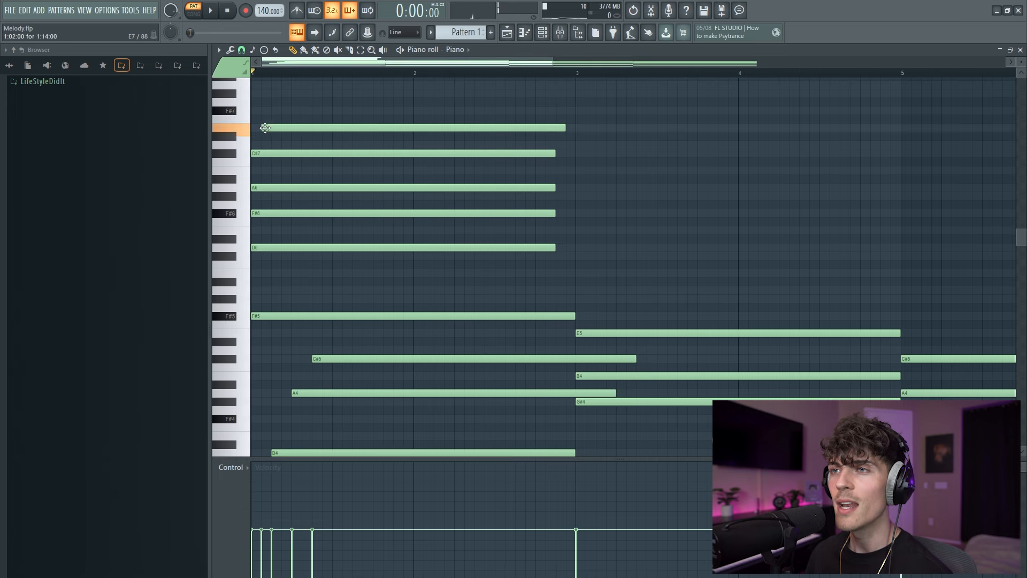
drag(274, 141, 317, 124)
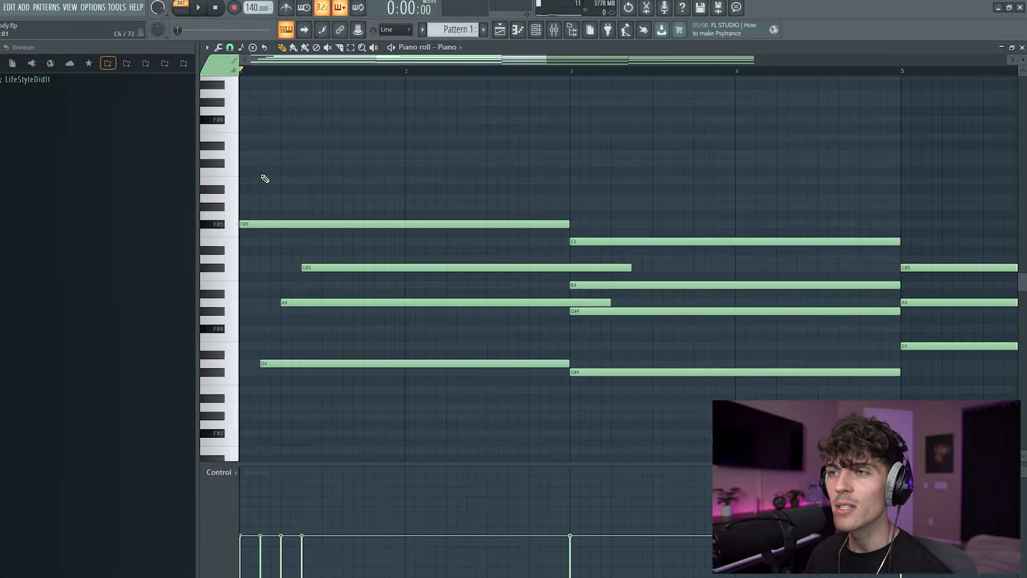
- Add an E5 note to the first chord, starting together with D4 and ending at bar 3, and listen to it
scroll(275, 180, down, 2)
ctrl+click(278, 309)
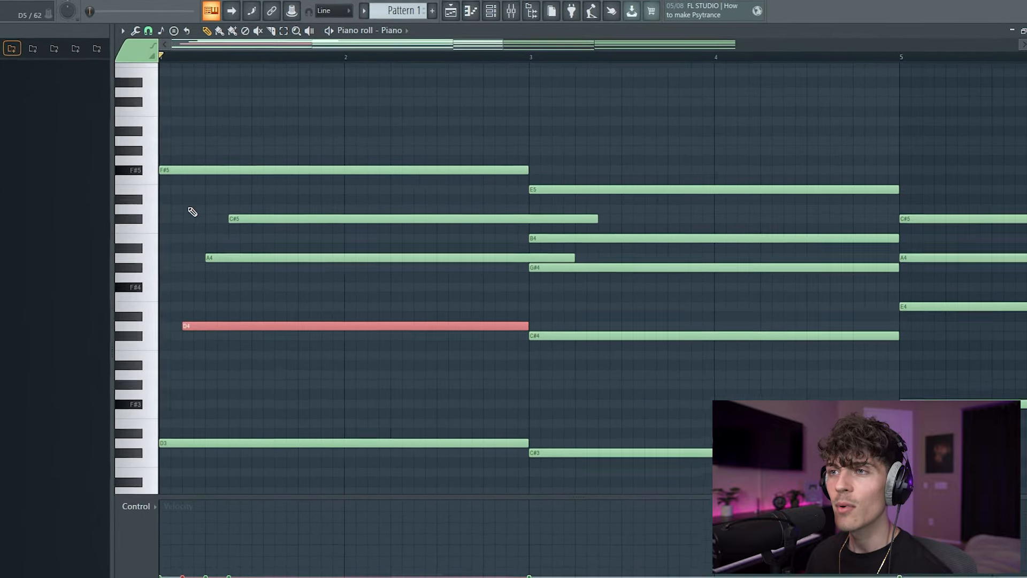
click(205, 191)
key(space)
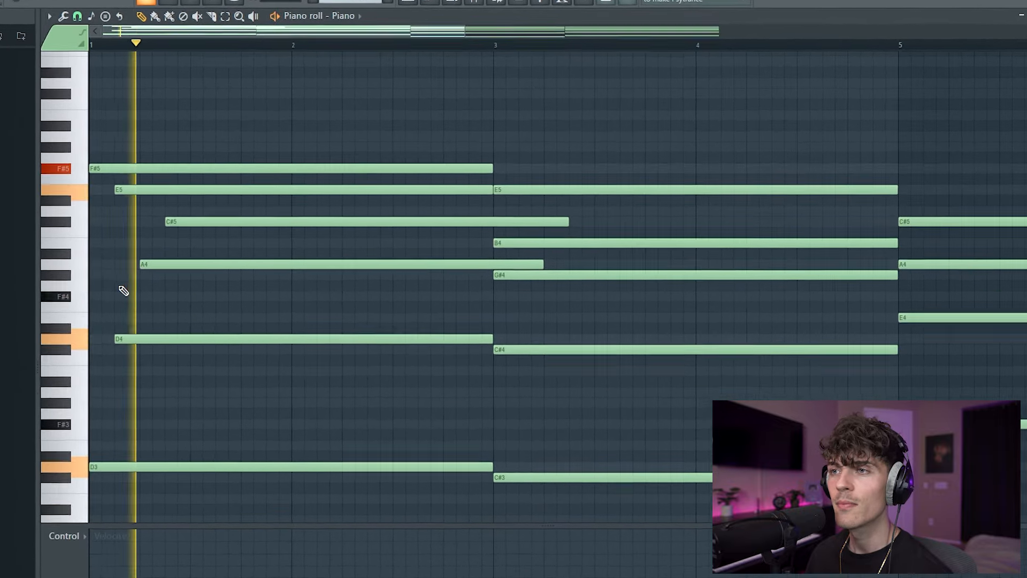
key(space)
- Compare the first chord without and with E5 by deleting and redrawing that note between playbacks
right_click(142, 191)
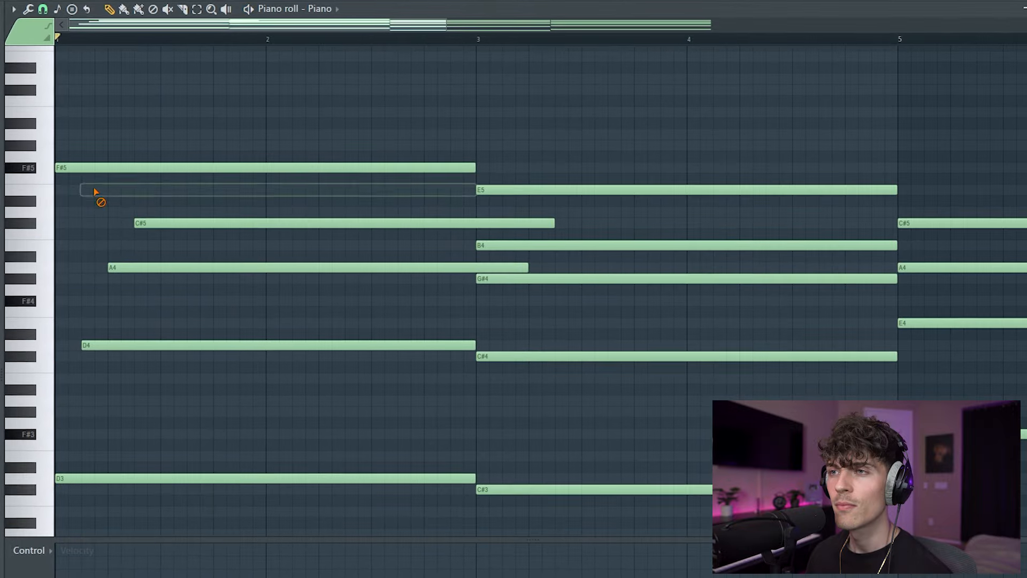
key(space)
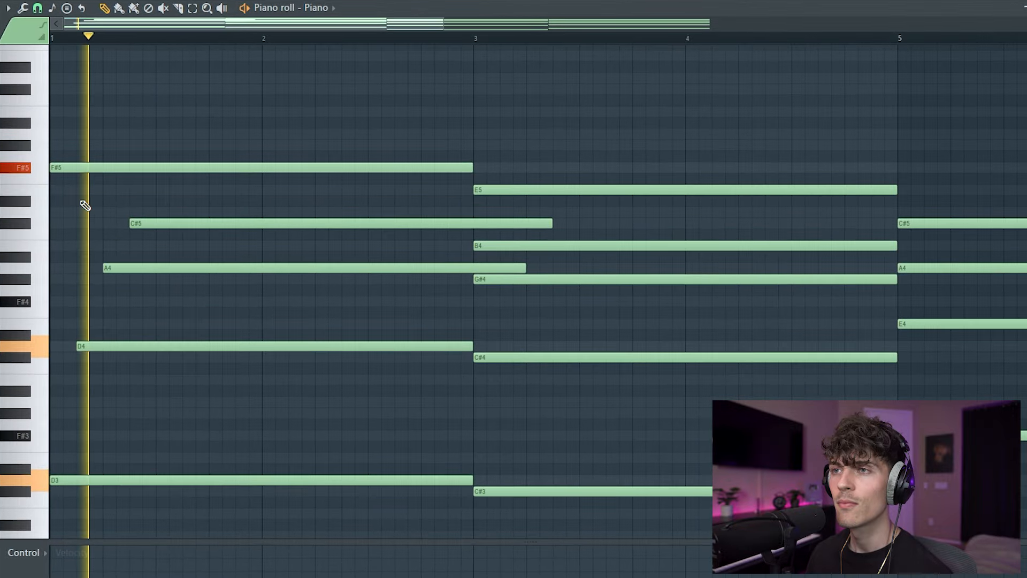
key(space)
click(88, 191)
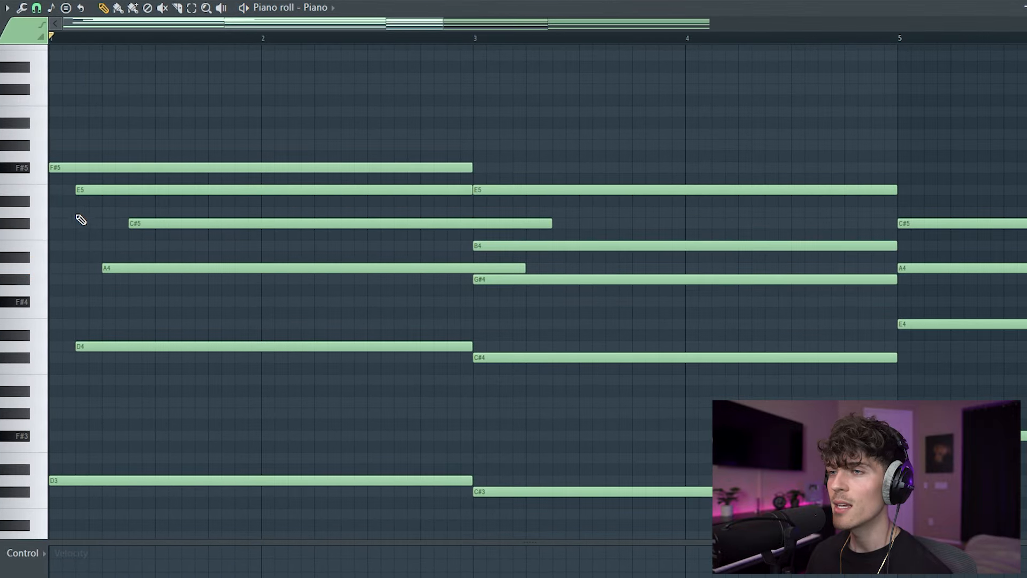
key(space)
scroll(97, 260, down, 1)
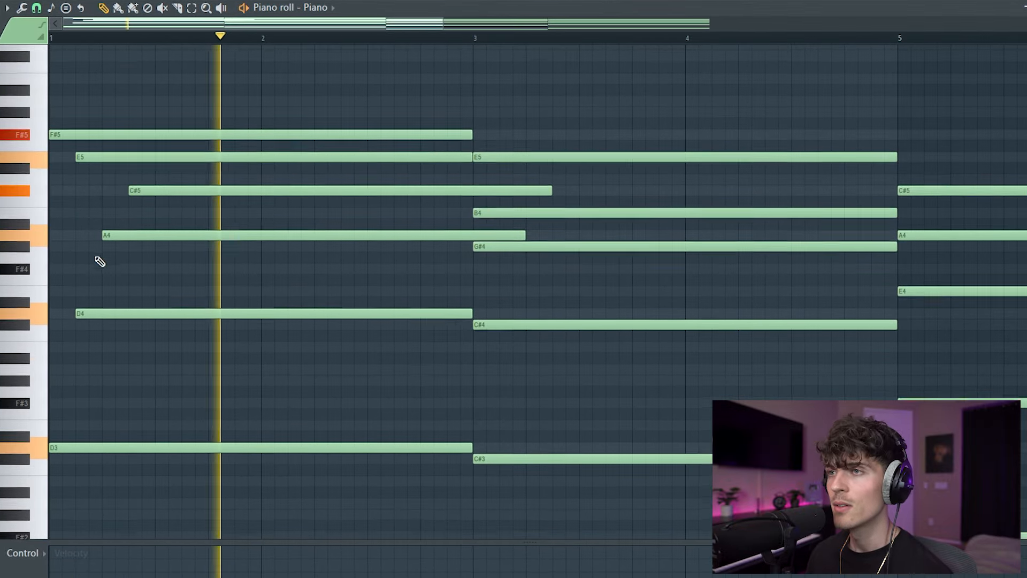
key(space)
- Randomize the velocity levels of all the first chord's notes
drag(80, 5, 252, 351)
key(alt+r)
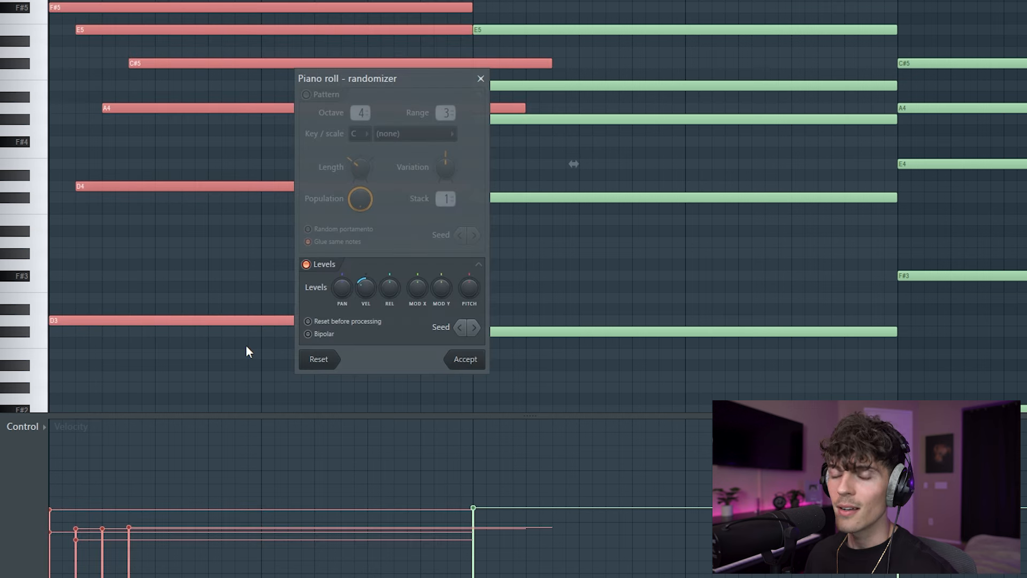
click(465, 360)
click(220, 280)
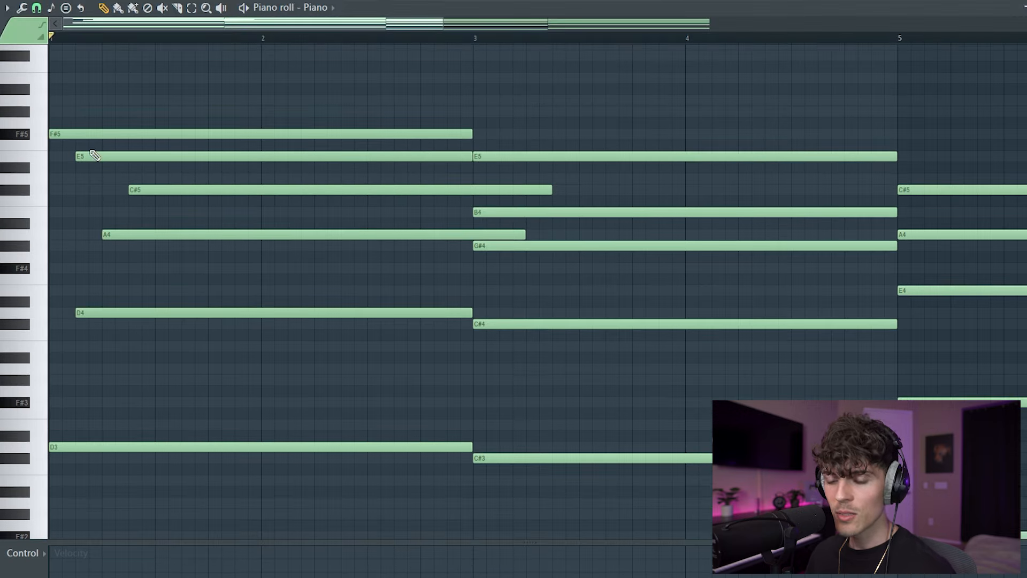
- Nudge the first chord's E5 and A4 slightly off the grid, and trim E5, A4 and C#5 to end just before bar 3
drag(90, 141, 95, 172)
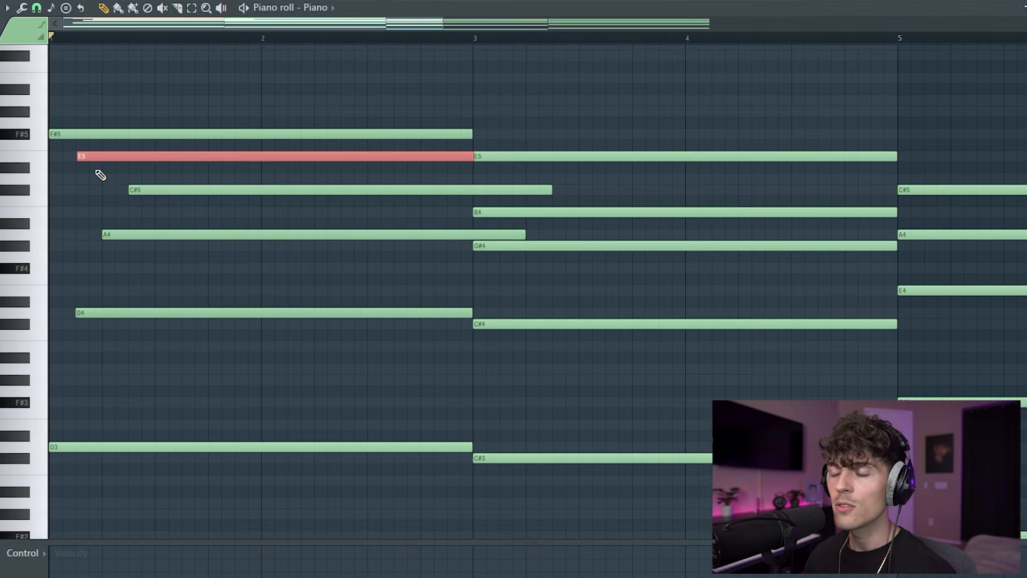
drag(94, 223, 125, 247)
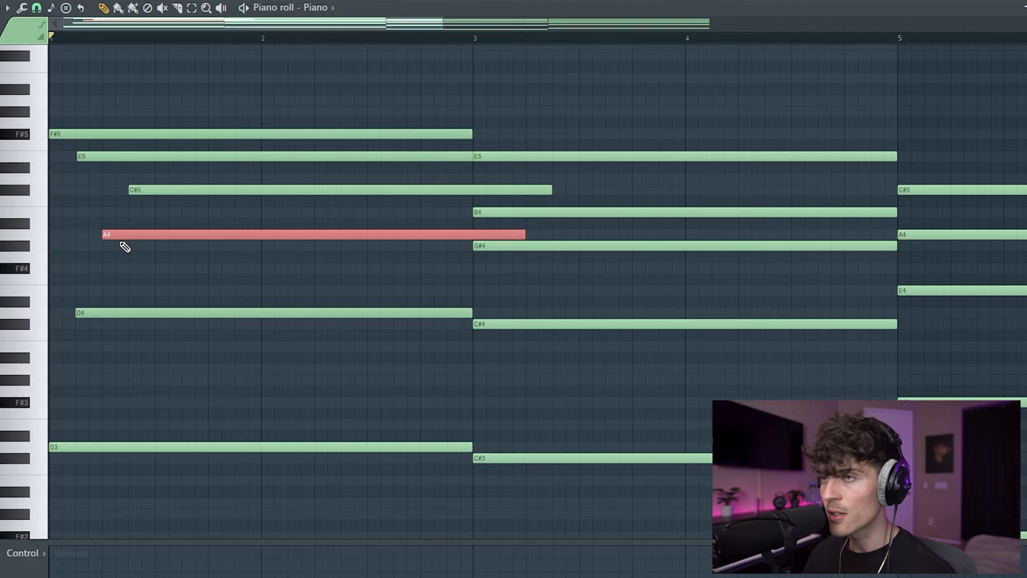
ctrl+click(145, 280)
key(space)
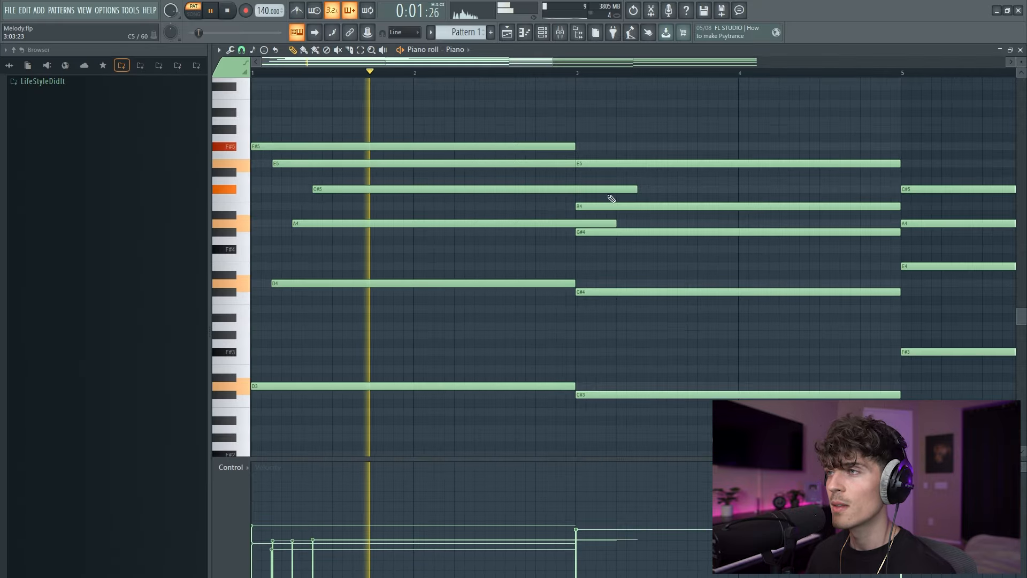
drag(634, 189, 576, 189)
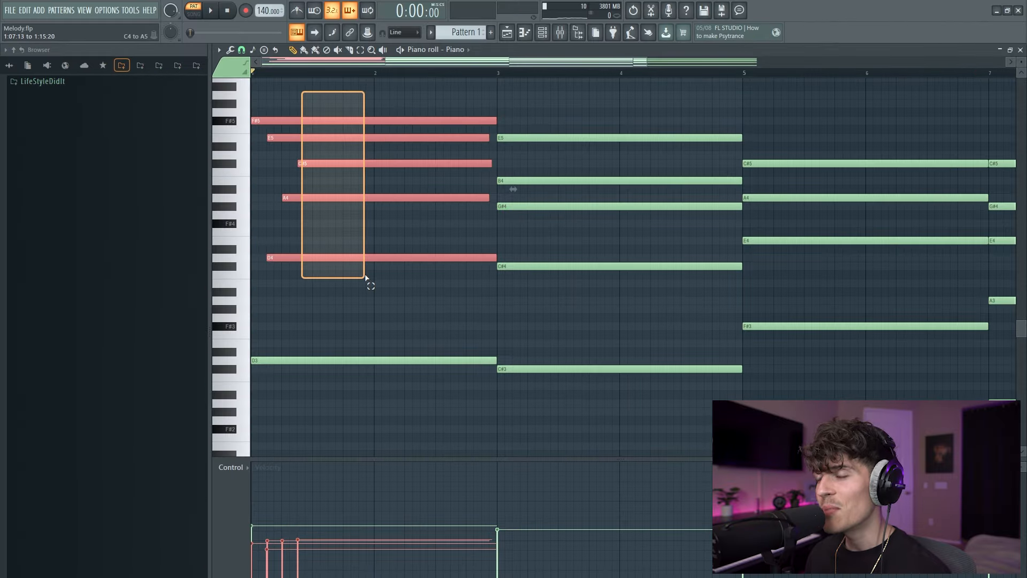
- Try lowering the second chord's E5 by an octave to E4, then raise it back
drag(513, 100, 652, 297)
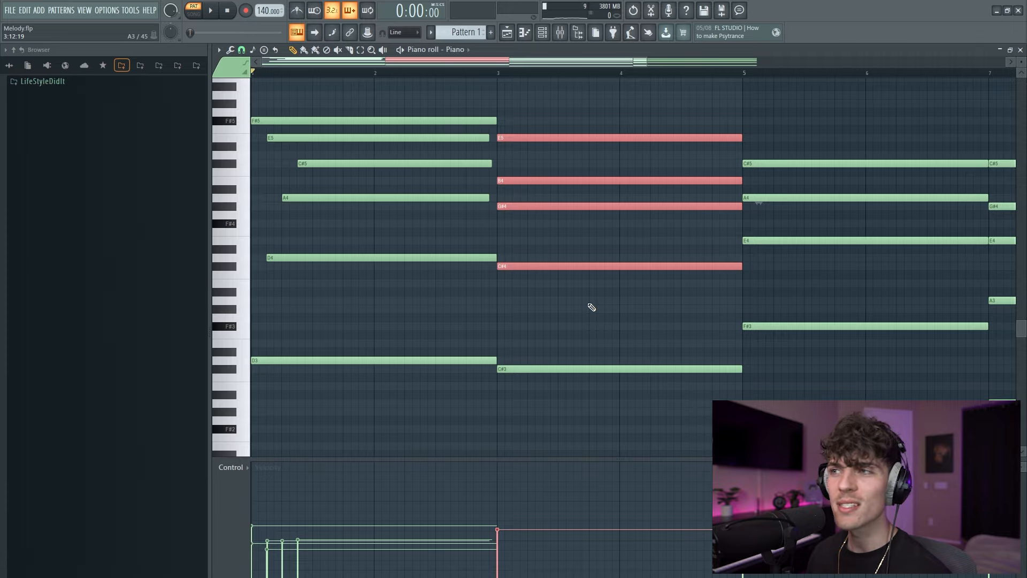
drag(533, 161, 550, 118)
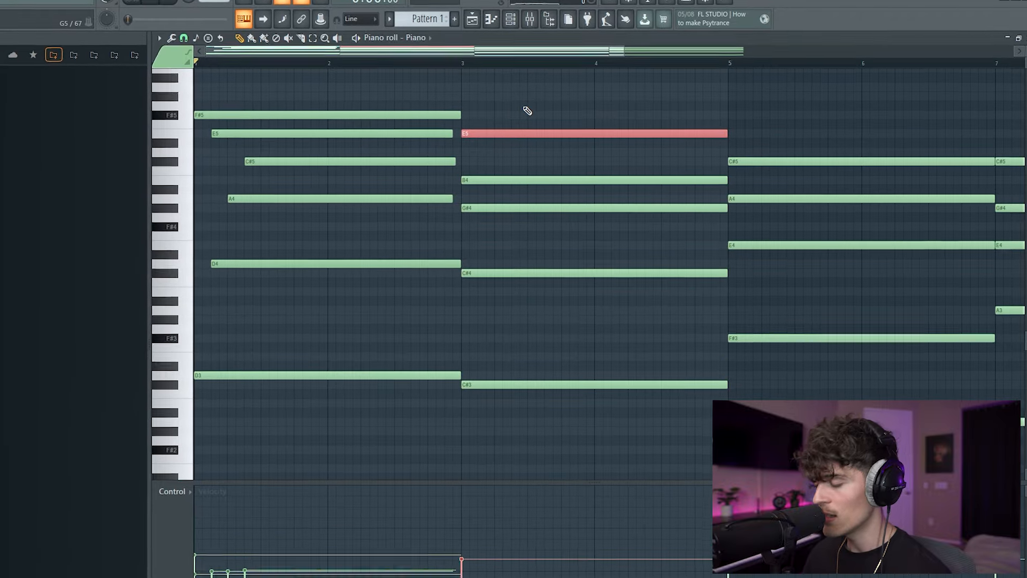
key(ctrl+Down)
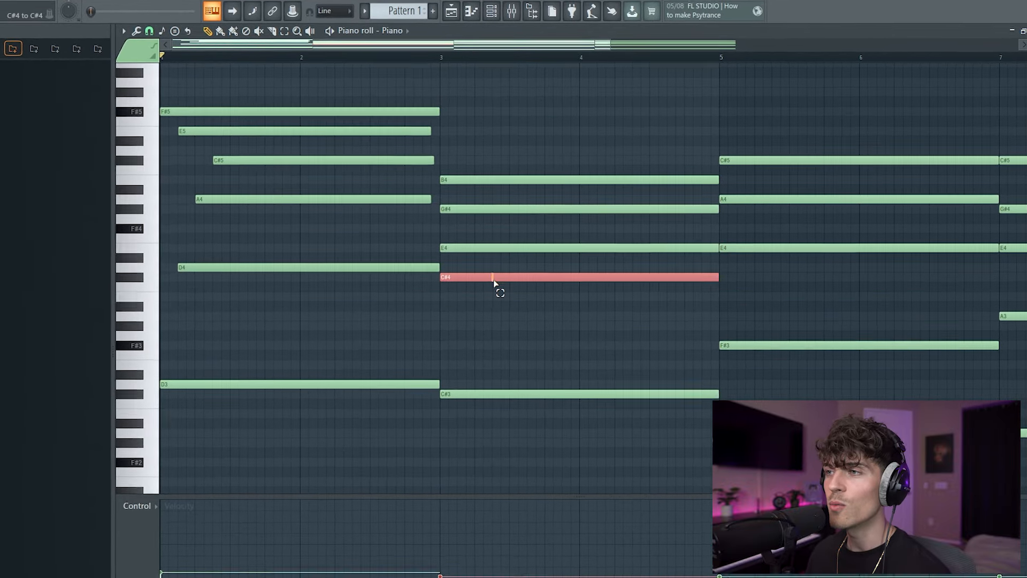
drag(504, 253, 509, 192)
click(495, 245)
key(ctrl+Up)
click(479, 251)
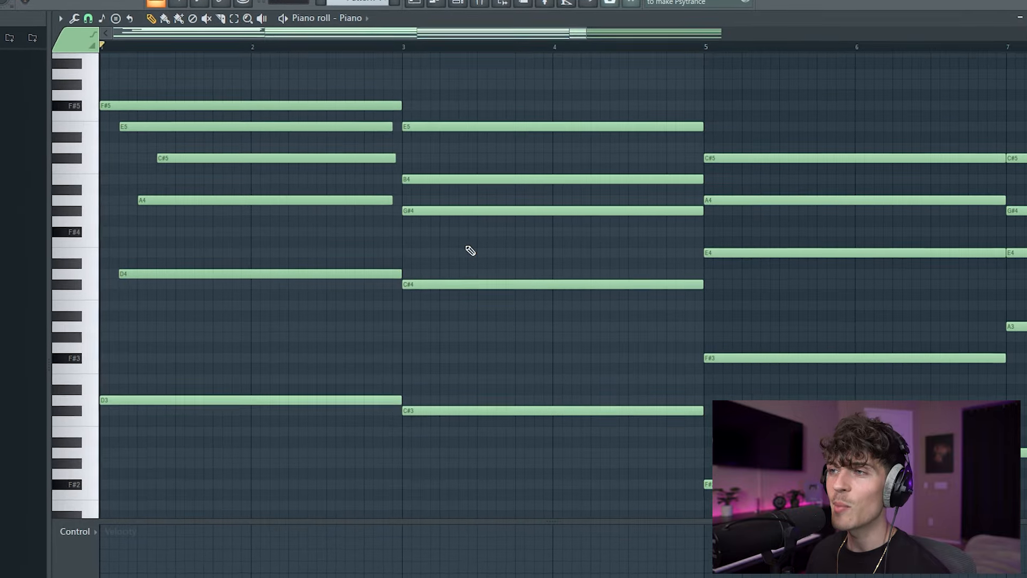
- Shorten the second chord's B4 to half a bar and play it back
drag(453, 167, 520, 197)
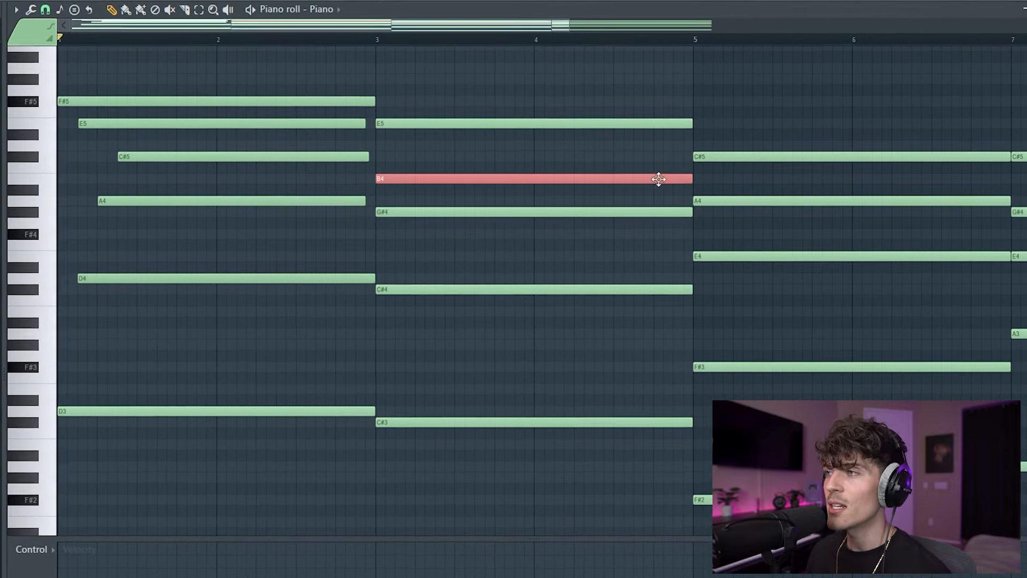
drag(687, 176, 452, 185)
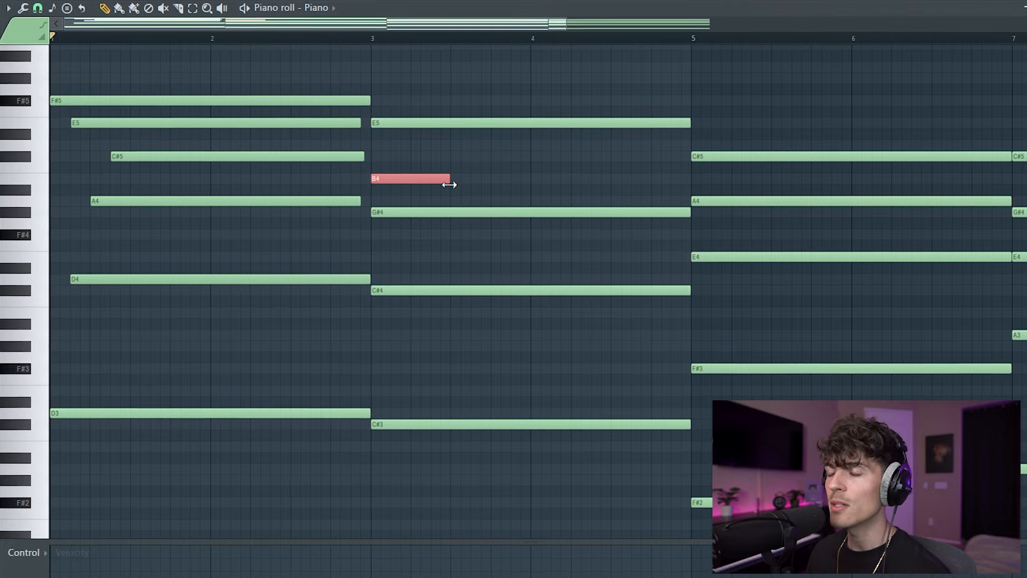
click(515, 170)
key(space)
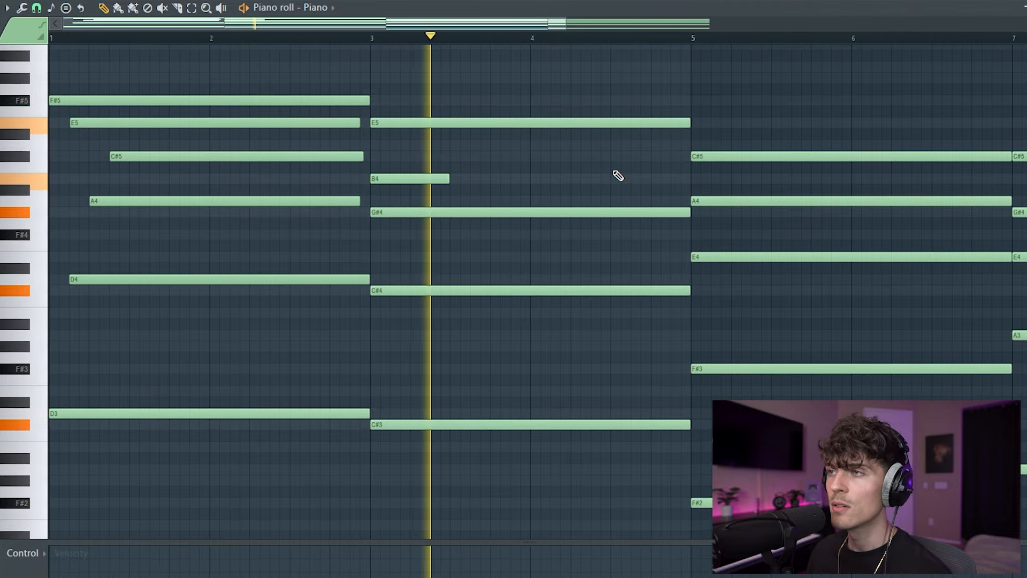
- Try the second chord's B4 at a quarter bar, then restore it to half a bar and add another B4 right after it
key(space)
drag(448, 179, 409, 184)
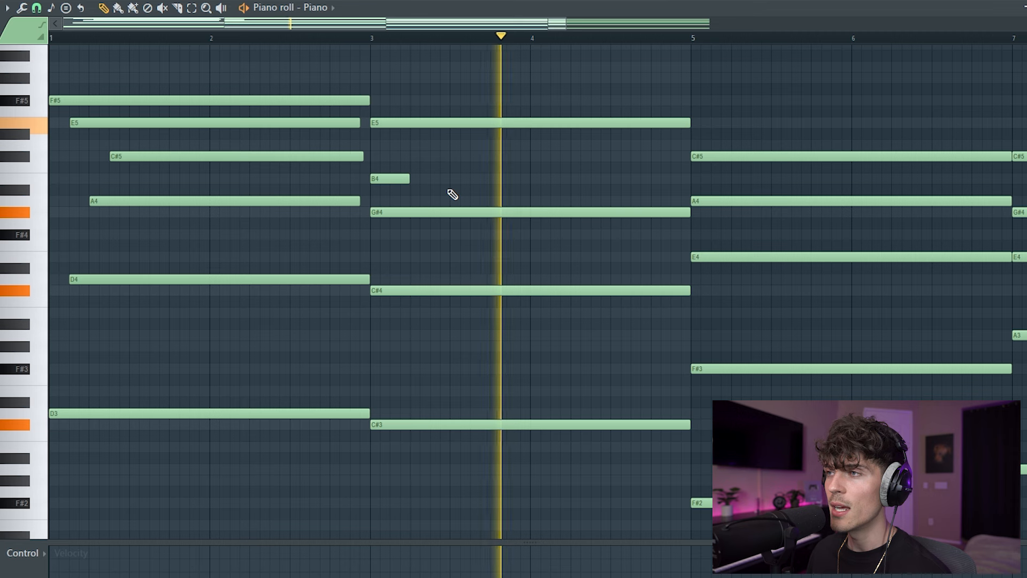
key(space)
key(space)
drag(413, 179, 448, 182)
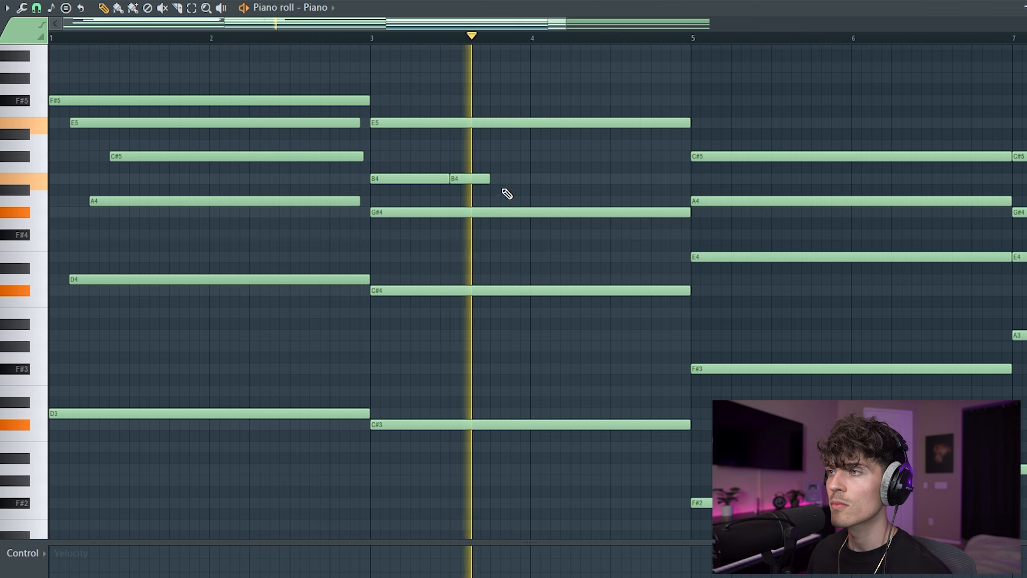
- Extend the second B4 to the middle of bar 4, follow it with a quarter-bar C#5 and B4 up to bar 5, and play back
drag(580, 132, 646, 165)
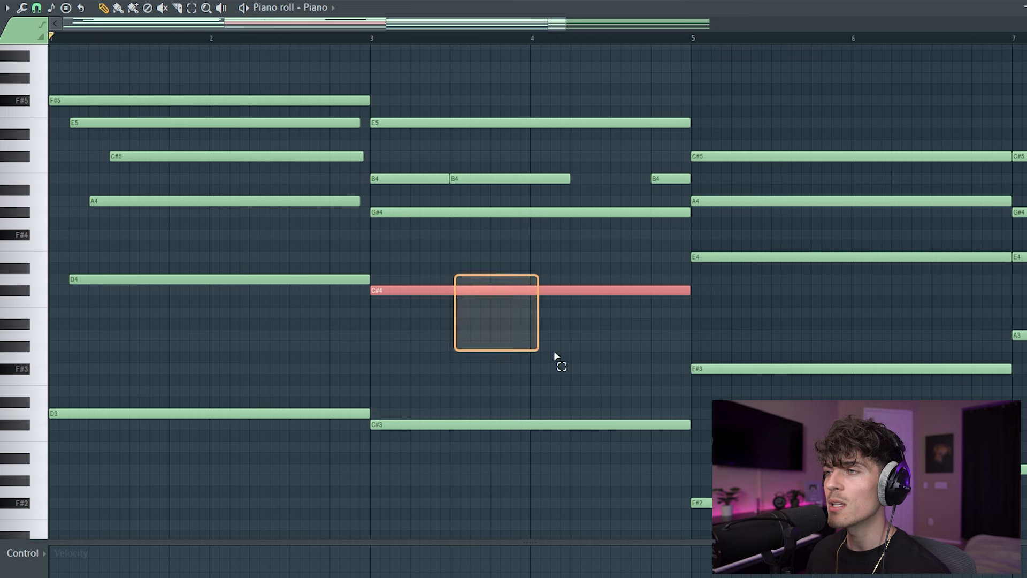
drag(512, 349, 574, 364)
mouse_move(402, 251)
mouse_down()
mouse_move(578, 339)
mouse_move(583, 355)
mouse_up()
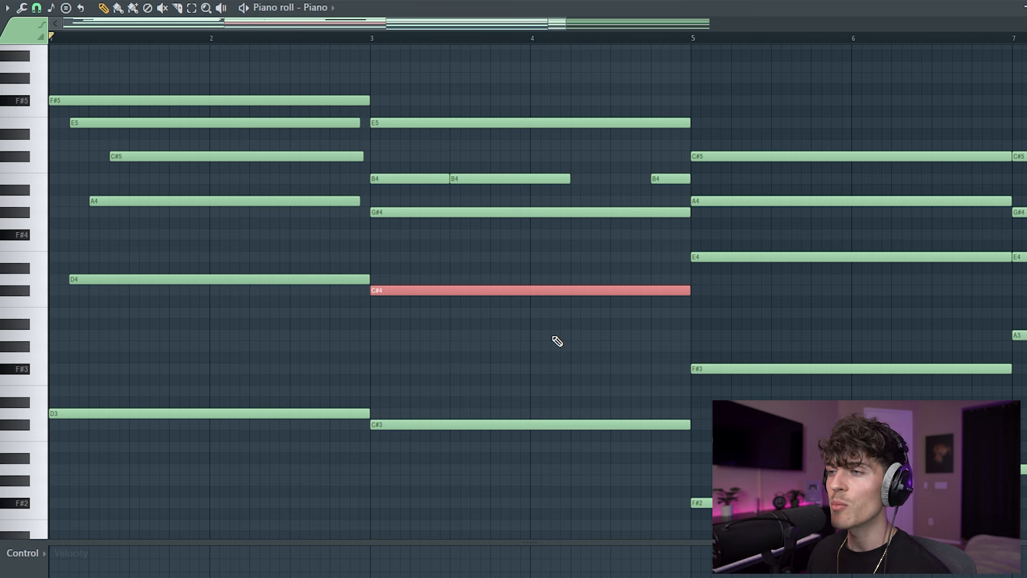
key(space)
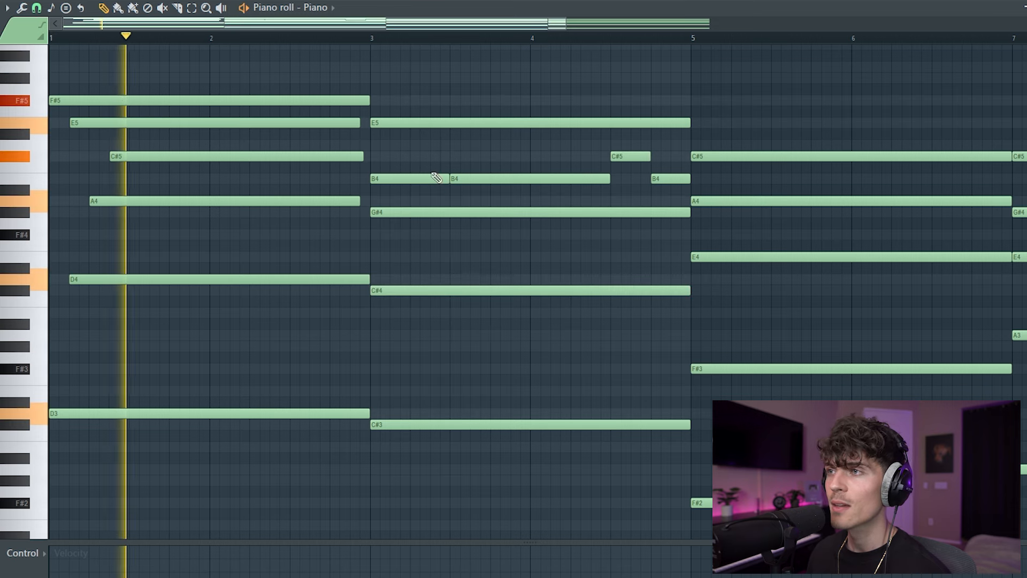
key(space)
- Randomize the velocity levels of all the second chord's notes
drag(403, 84, 668, 458)
key(alt+r)
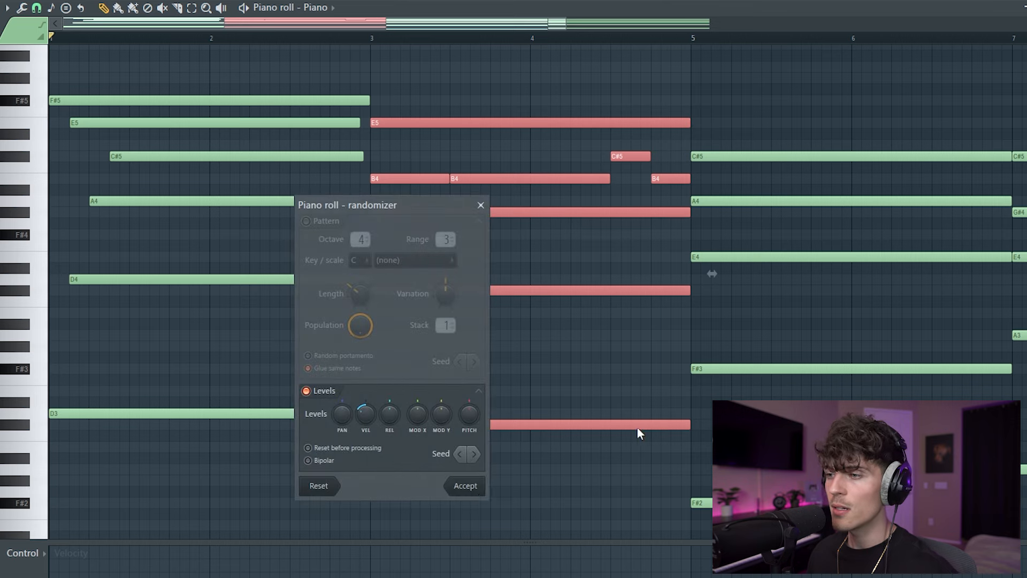
click(466, 486)
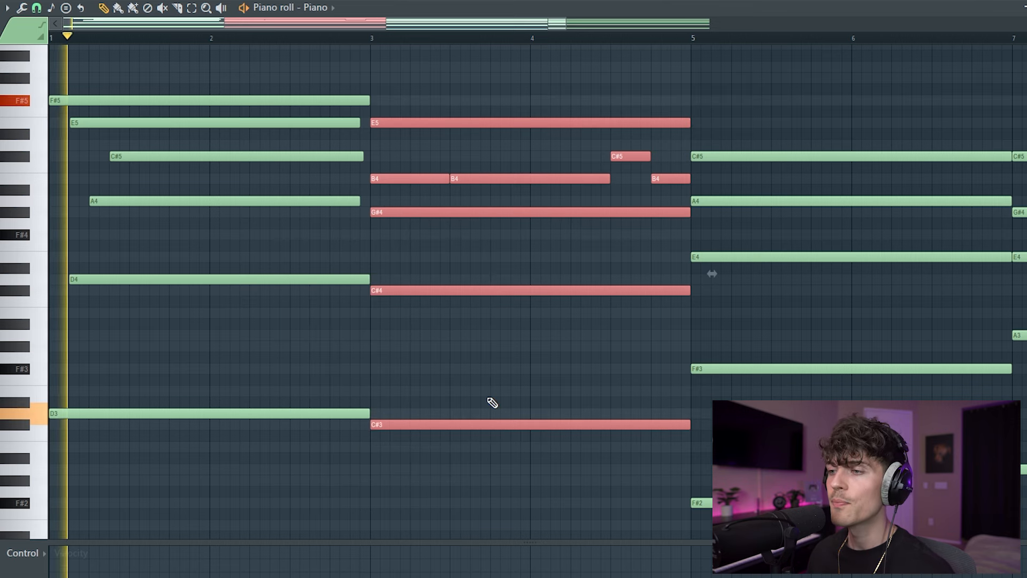
ctrl+click(501, 373)
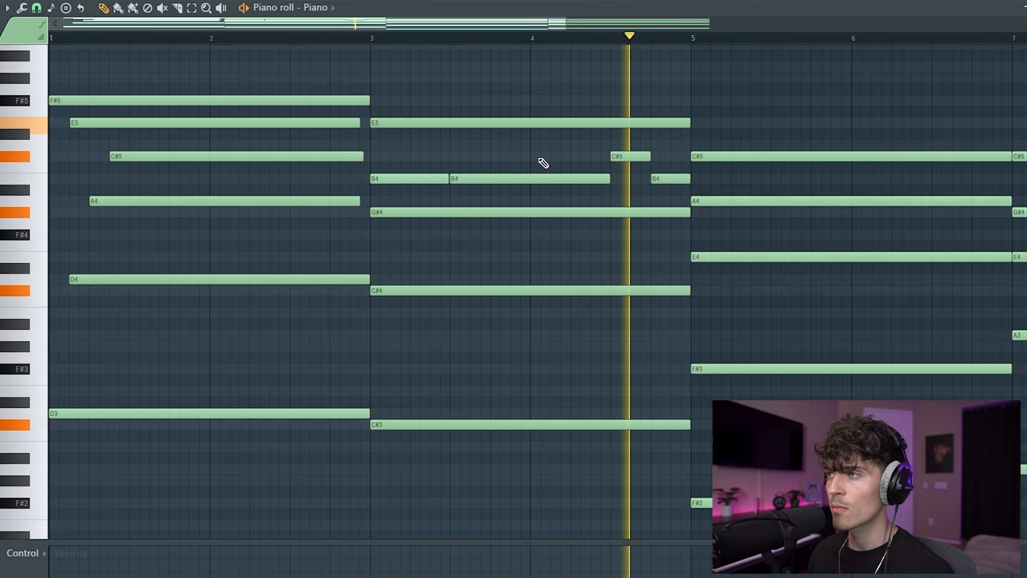
- Play back the full four-chord progression and look over the notes of each chord
scroll(451, 47, down, 4)
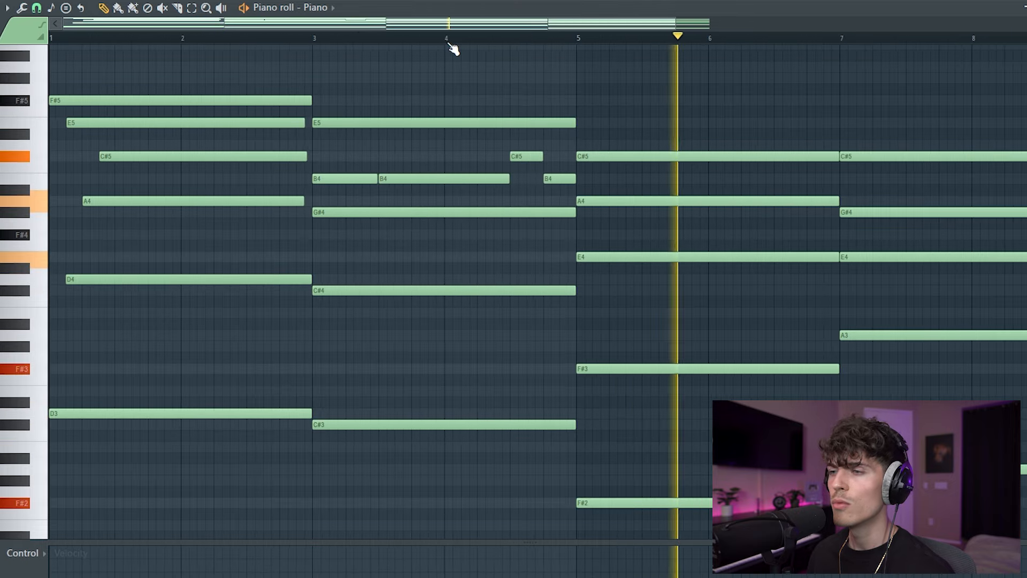
drag(115, 77, 475, 451)
key(ctrl+d)
drag(522, 38, 798, 431)
drag(799, 357, 803, 362)
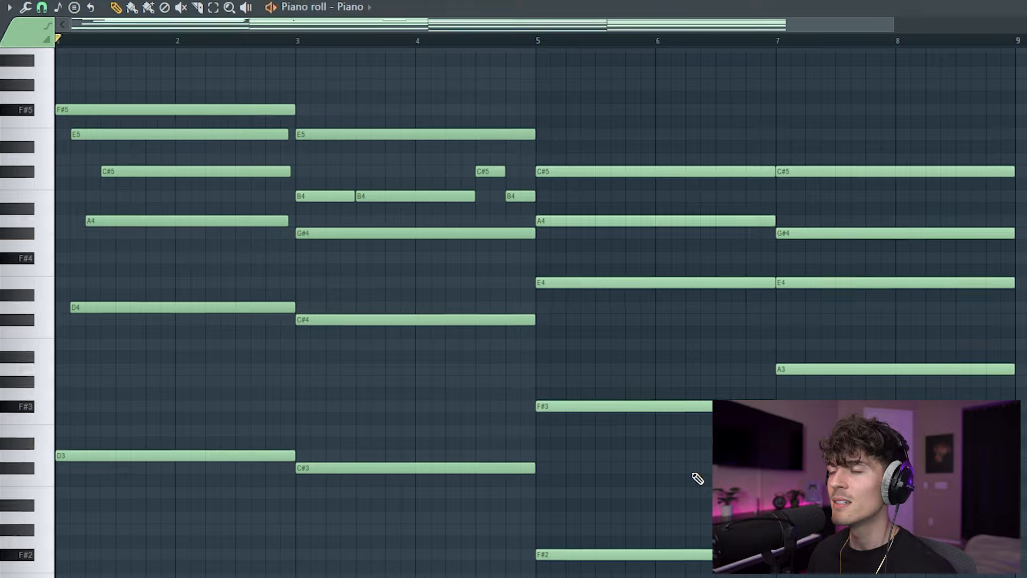
key(space)
click(488, 162)
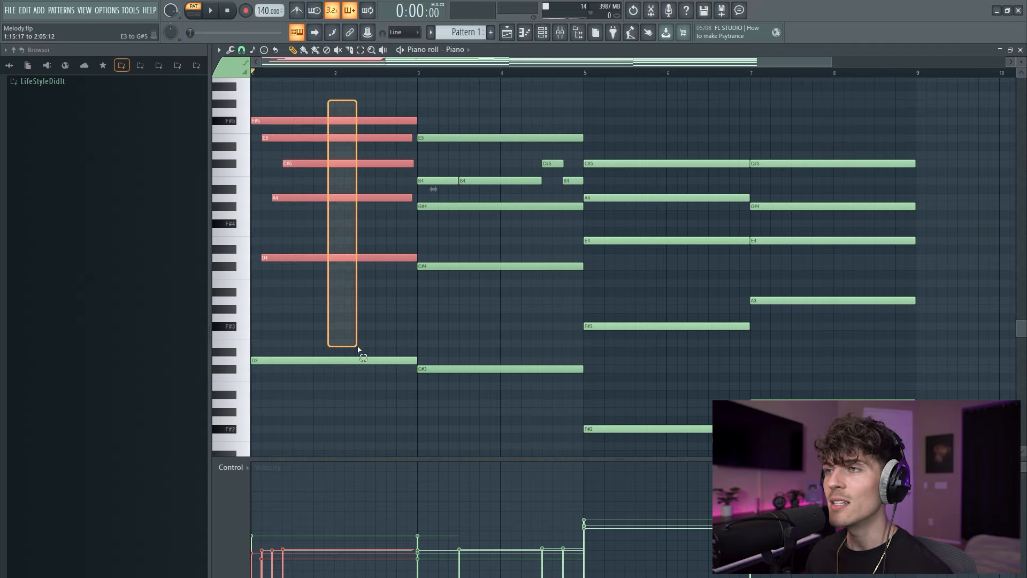
drag(431, 117, 580, 396)
drag(633, 143, 823, 450)
right_click(805, 365)
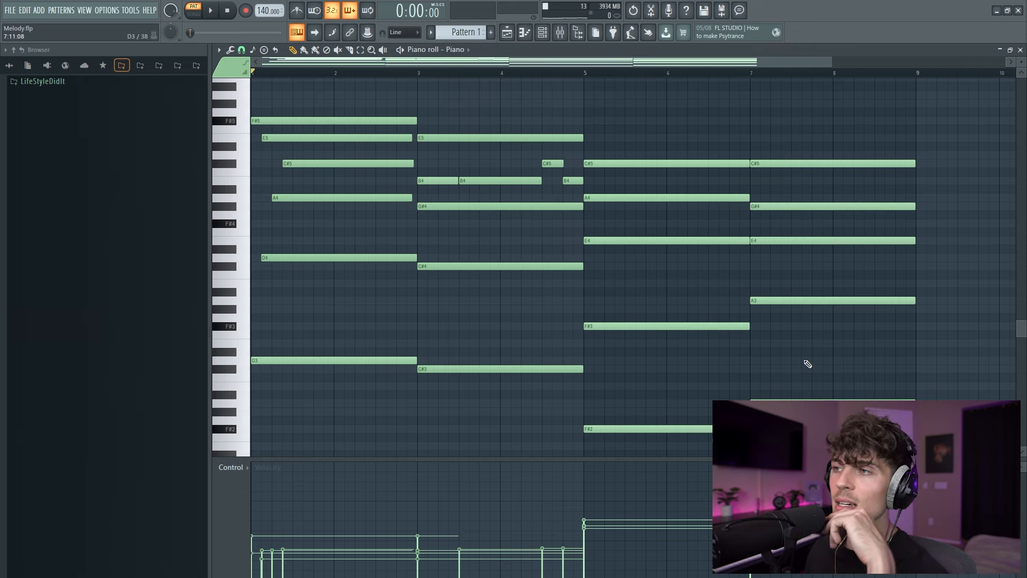
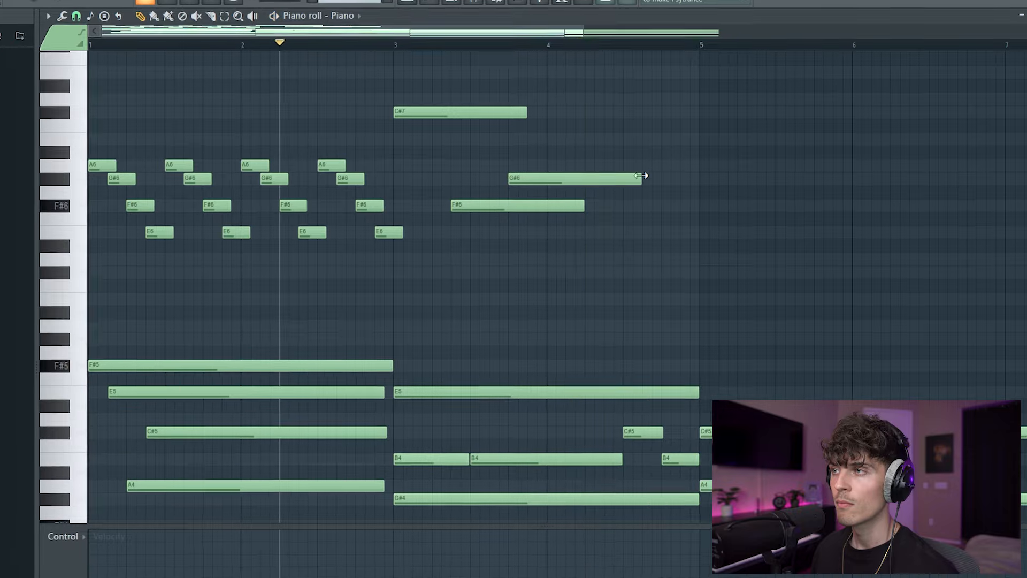
- Shorten the F#6 and G#6 in bar 3, copy the pair into bar 4, and flip the copy so G#6 precedes F#6
key(space)
key(space)
drag(455, 160, 539, 243)
drag(471, 205, 592, 211)
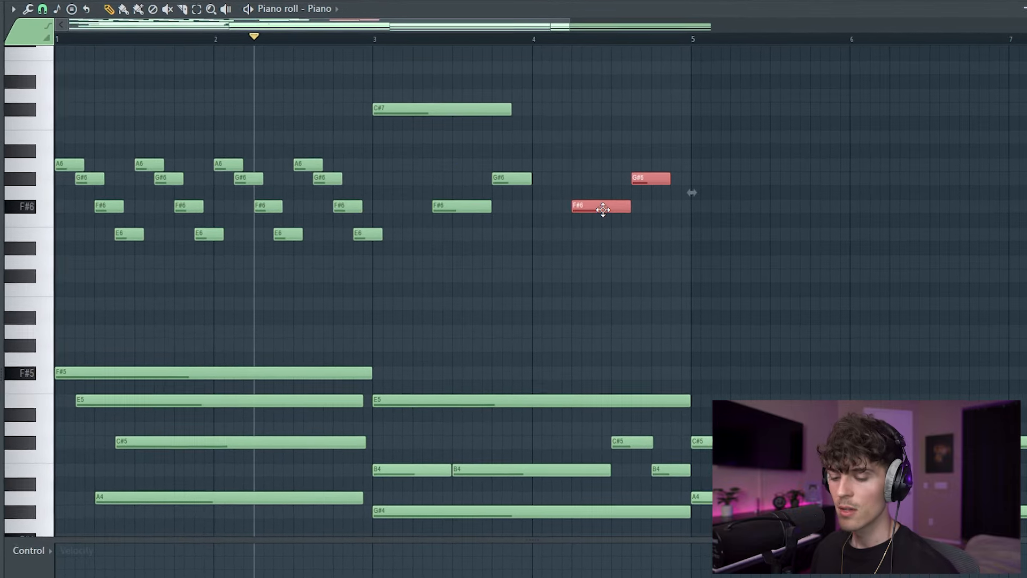
key(alt+y)
click(433, 395)
key(space)
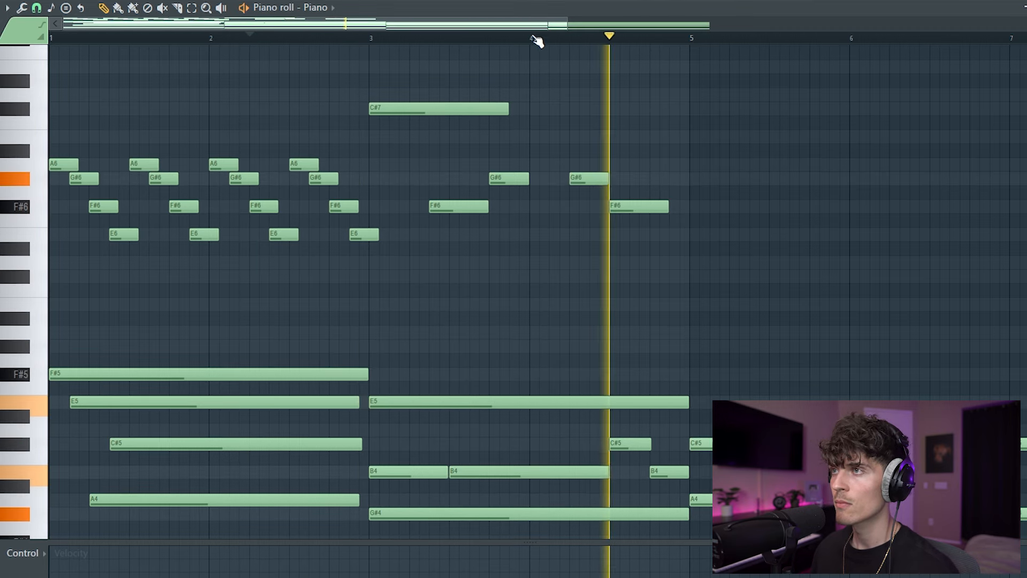
- Move the copied G#6 and F#6 pair a quarter bar later, starting at the middle of bar 4
drag(536, 119, 657, 244)
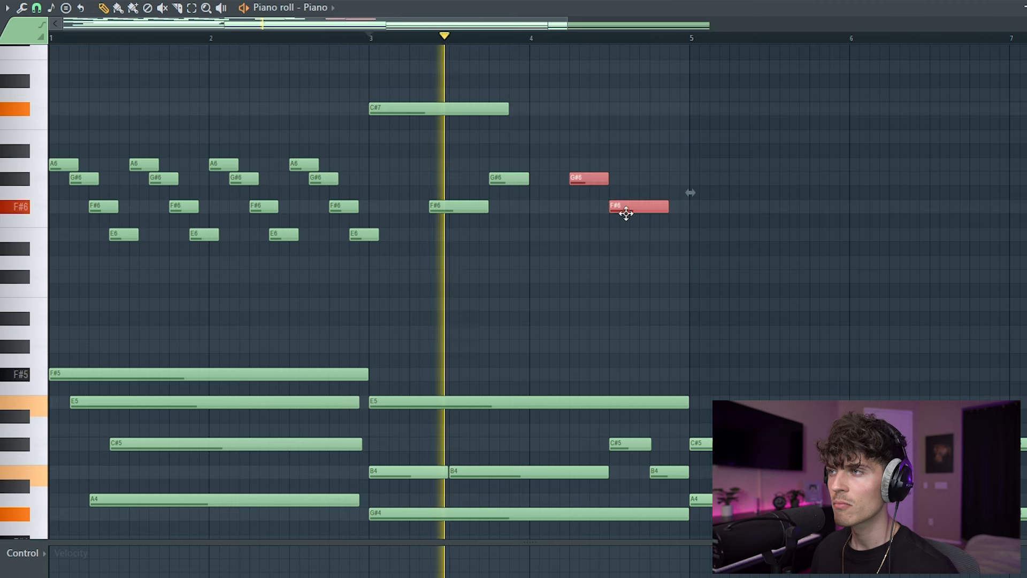
drag(588, 181, 636, 184)
click(632, 247)
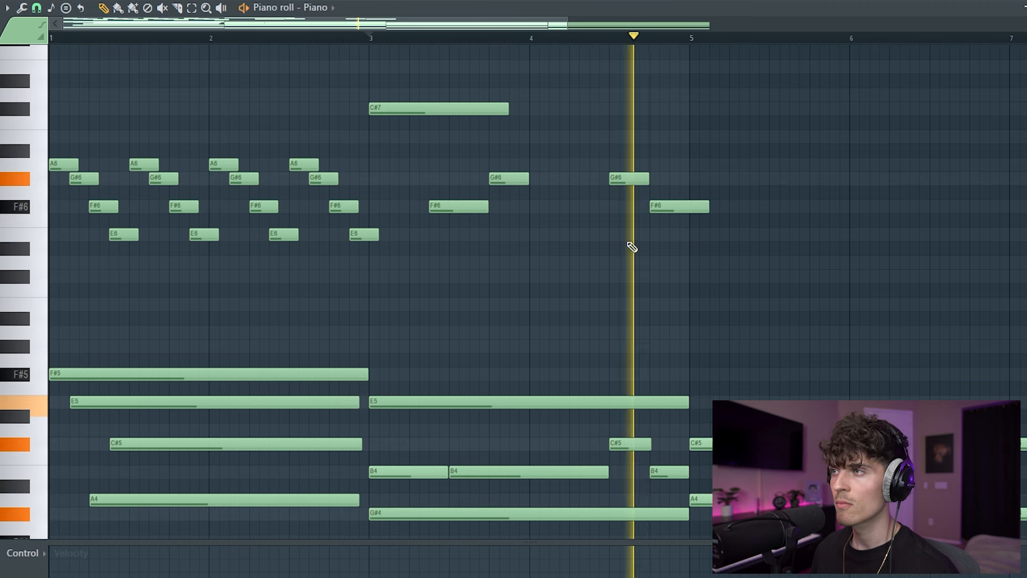
key(space)
- Trim the last F#6 to end at bar 5, duplicate the whole melody over the third and fourth chords, and play it back
drag(746, 77, 51, 278)
key(ctrl+b)
key(space)
drag(710, 219, 701, 217)
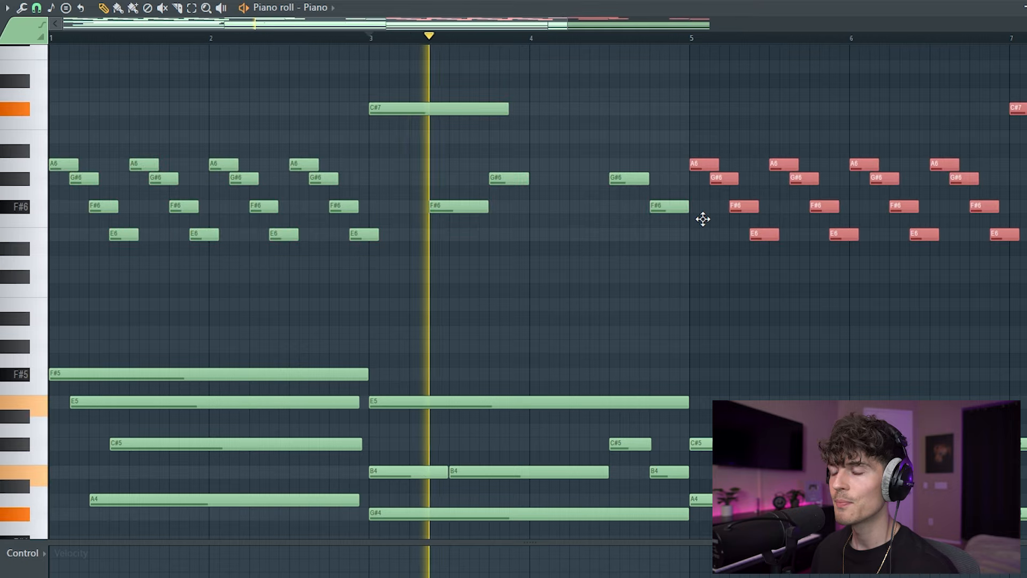
click(619, 106)
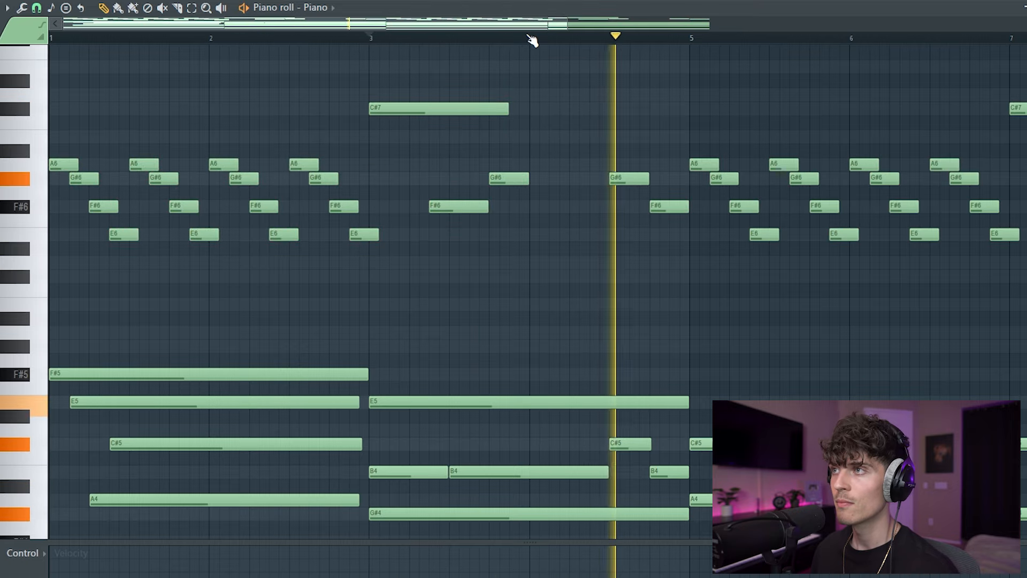
scroll(532, 35, down, 2)
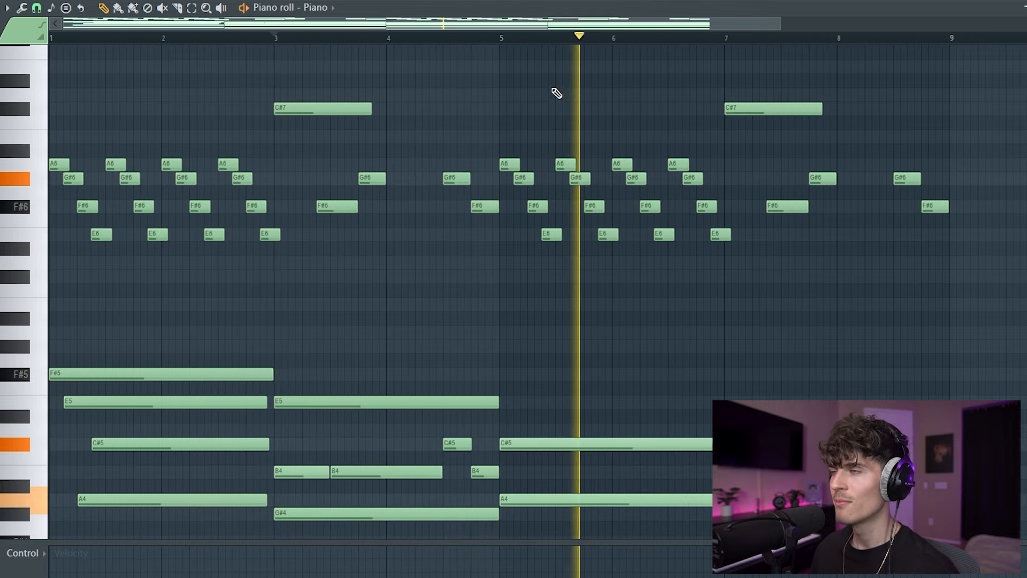
key(space)
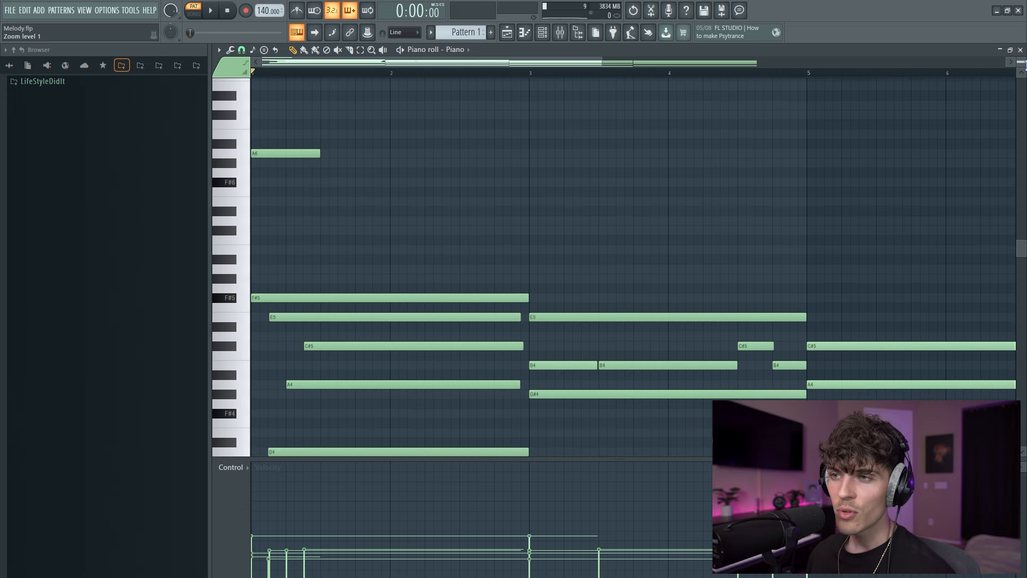
- Shorten the melody's opening A6, add a one-bar C#7 starting together with the first chord's A4, and play it back
scroll(414, 202, down, 2)
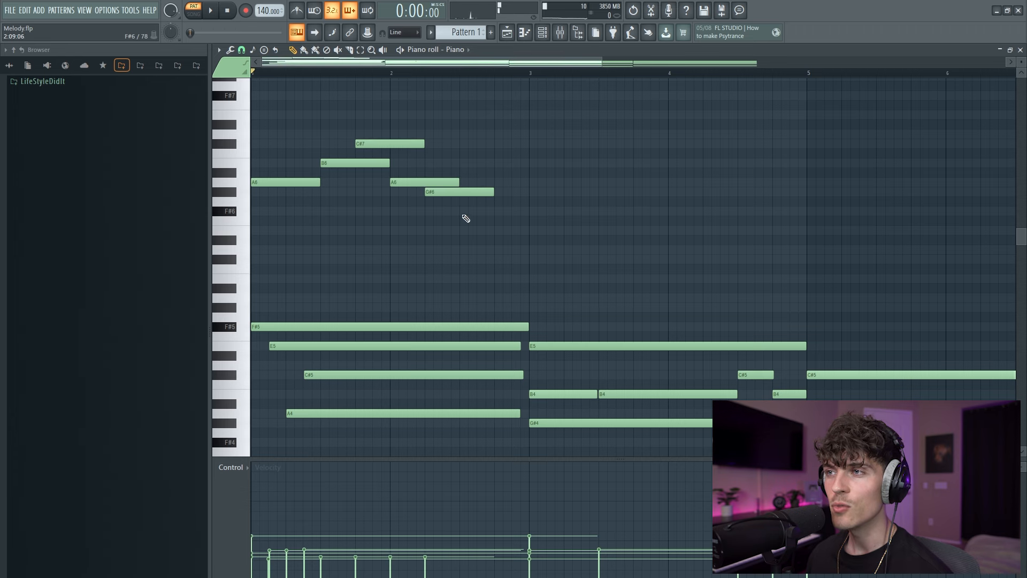
scroll(397, 238, up, 3)
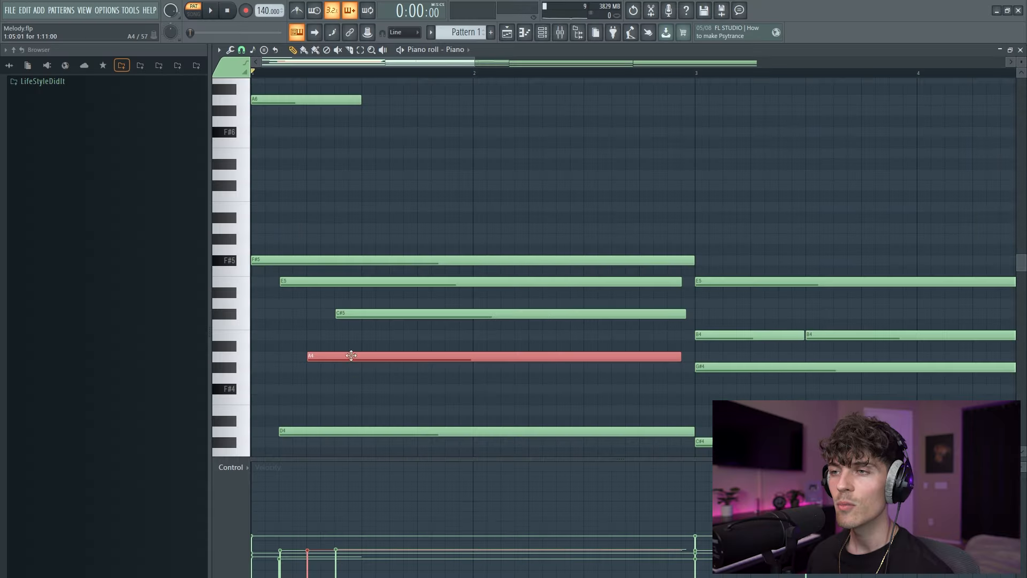
drag(358, 339, 374, 316)
drag(324, 375, 383, 317)
scroll(397, 221, up, 2)
ctrl+click(397, 221)
scroll(313, 170, up, 1)
scroll(313, 171, up, 1)
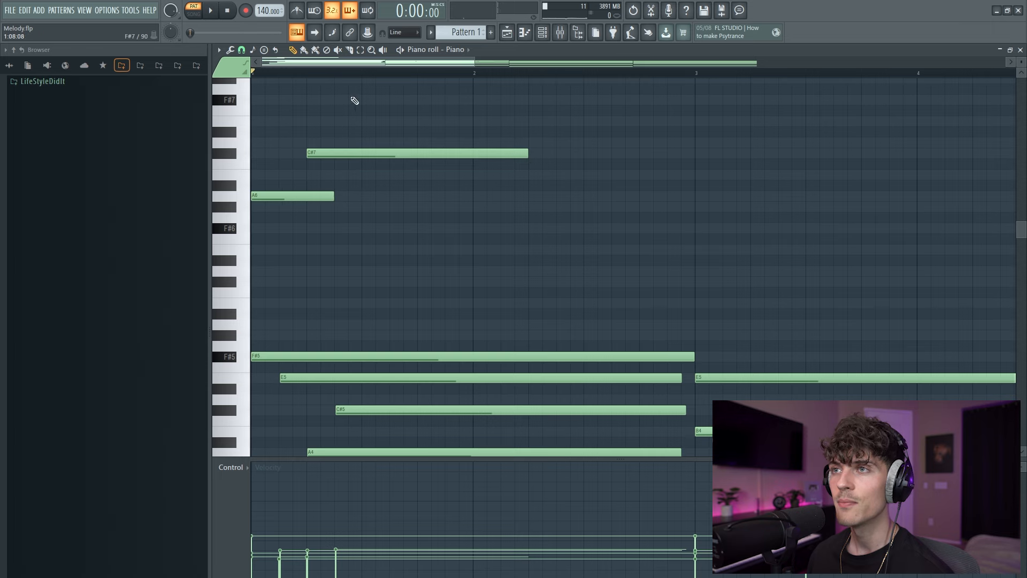
scroll(322, 75, down, 3)
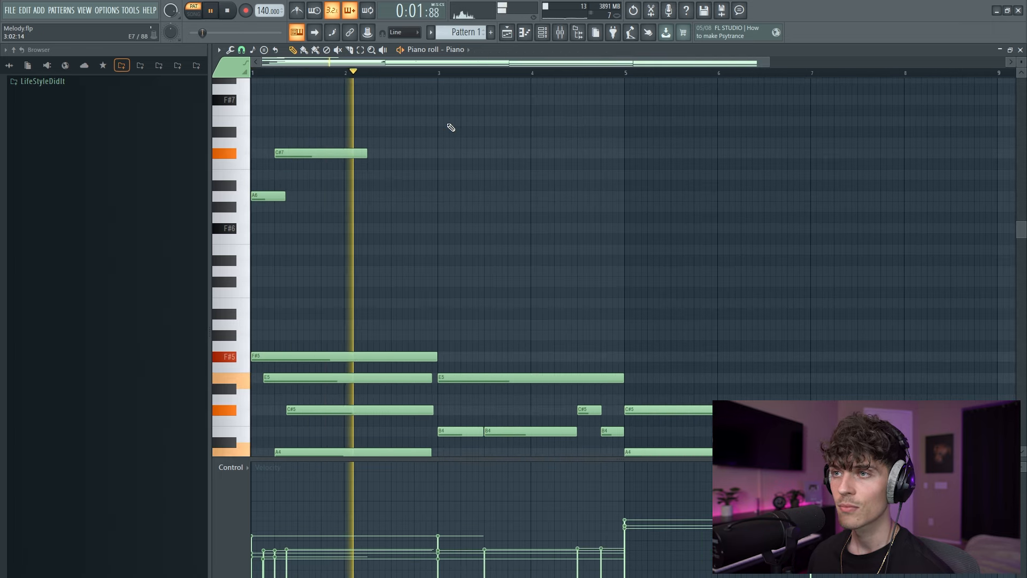
scroll(390, 140, down, 1)
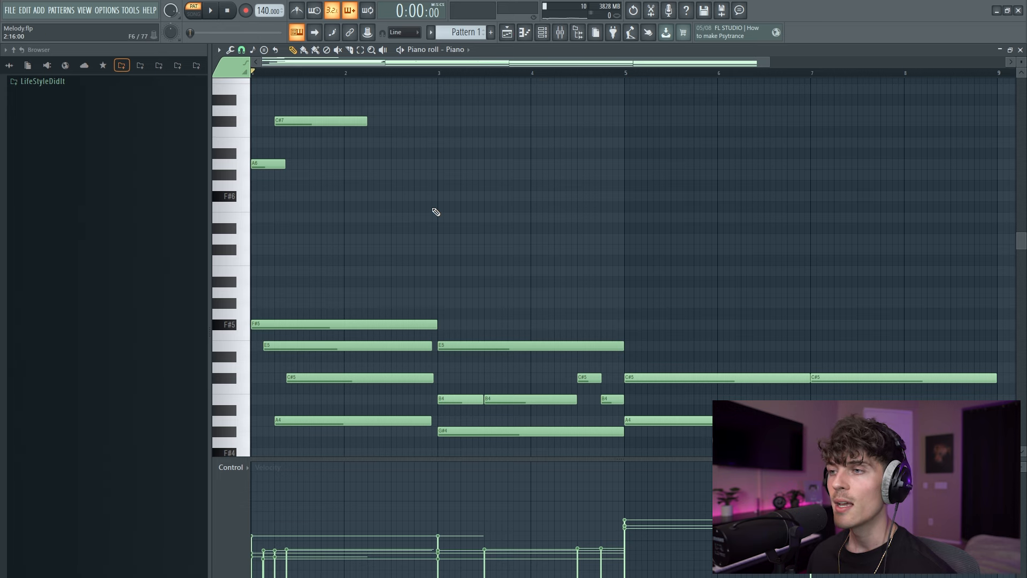
- Add a quarter-bar B6 melody note ending at bar 3, matching the B4 in the second chord
scroll(436, 213, down, 3)
drag(449, 214, 605, 357)
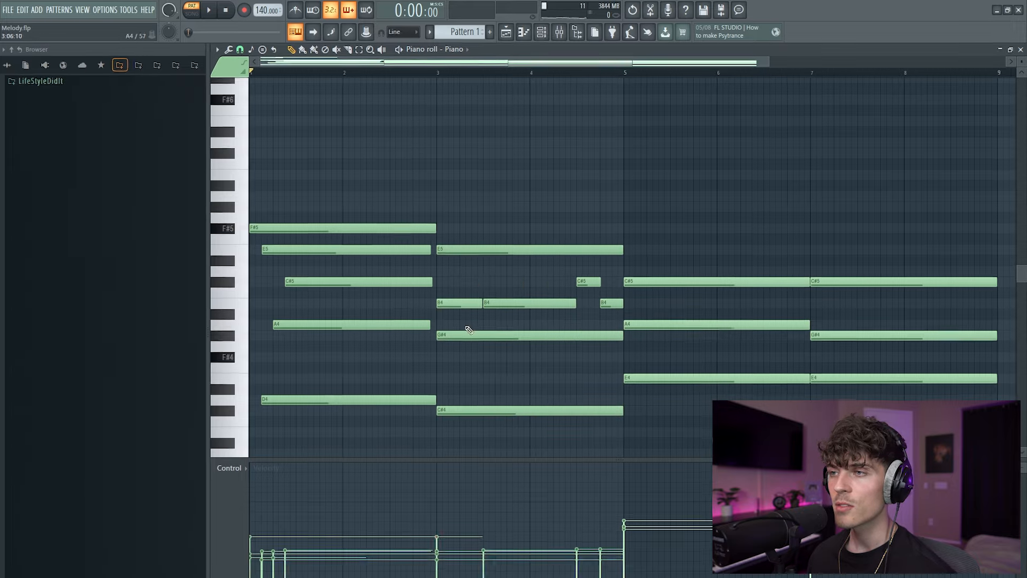
click(460, 303)
scroll(471, 214, up, 2)
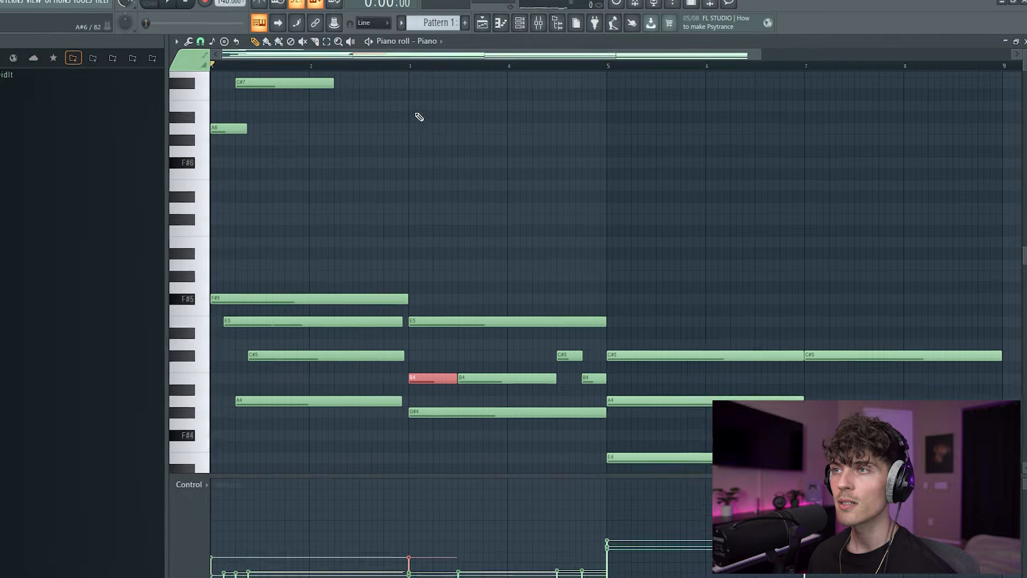
click(428, 106)
drag(399, 103, 358, 100)
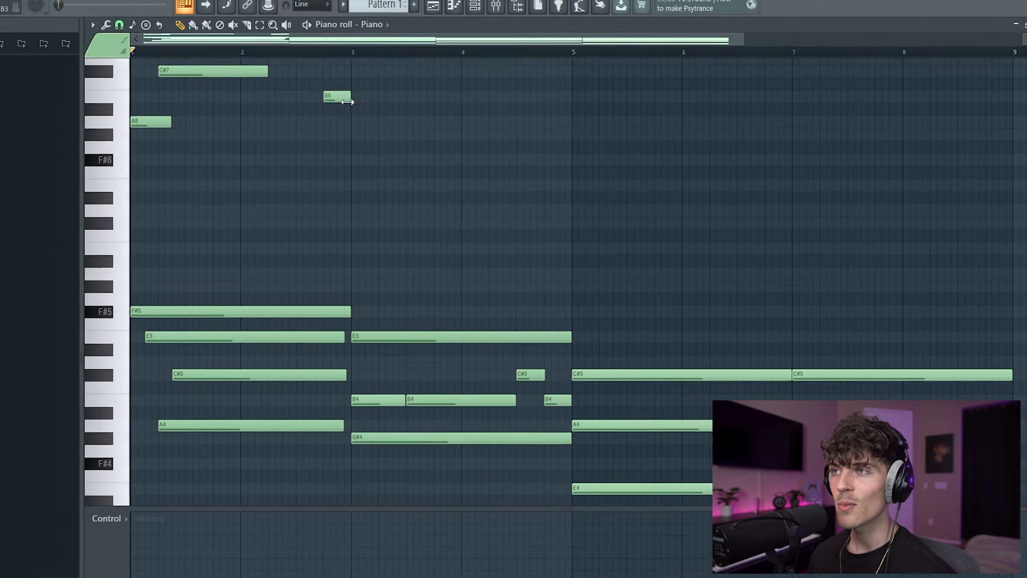
- Add another B6 right after the C#7 and extend it to meet the short B6 before bar 3
drag(383, 256, 469, 451)
ctrl+click(430, 269)
key(space)
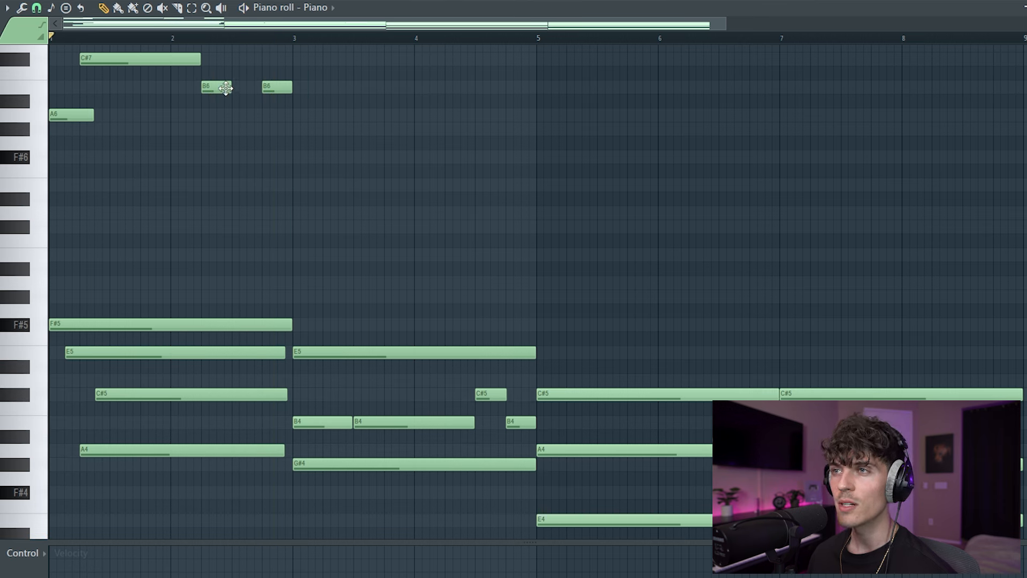
drag(229, 88, 255, 96)
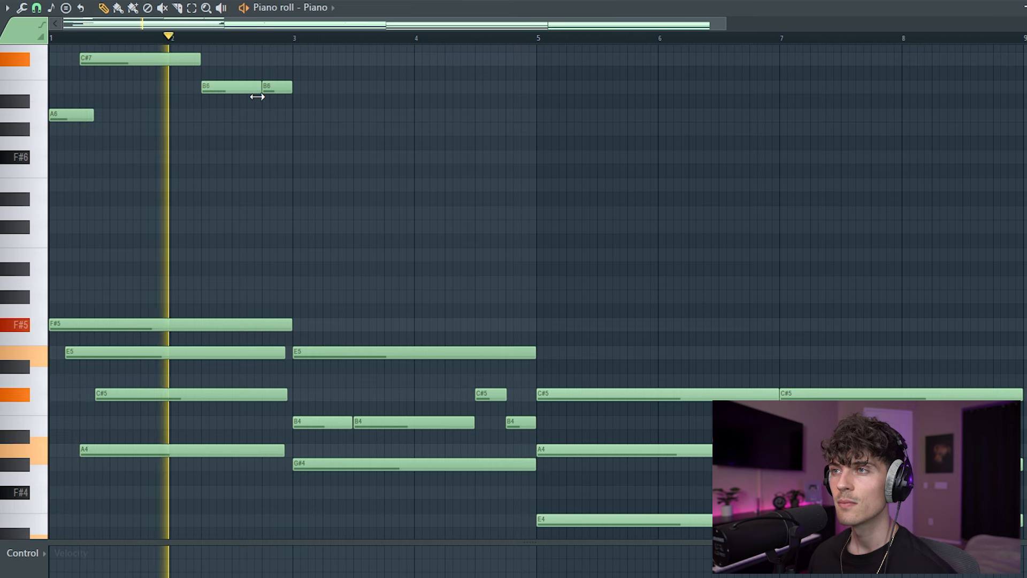
- Start the longer B6 at bar 2 so it overlaps the C#7, ending at the short B6, and check it in playback
key(space)
key(space)
drag(234, 90, 257, 98)
key(space)
scroll(251, 147, up, 2)
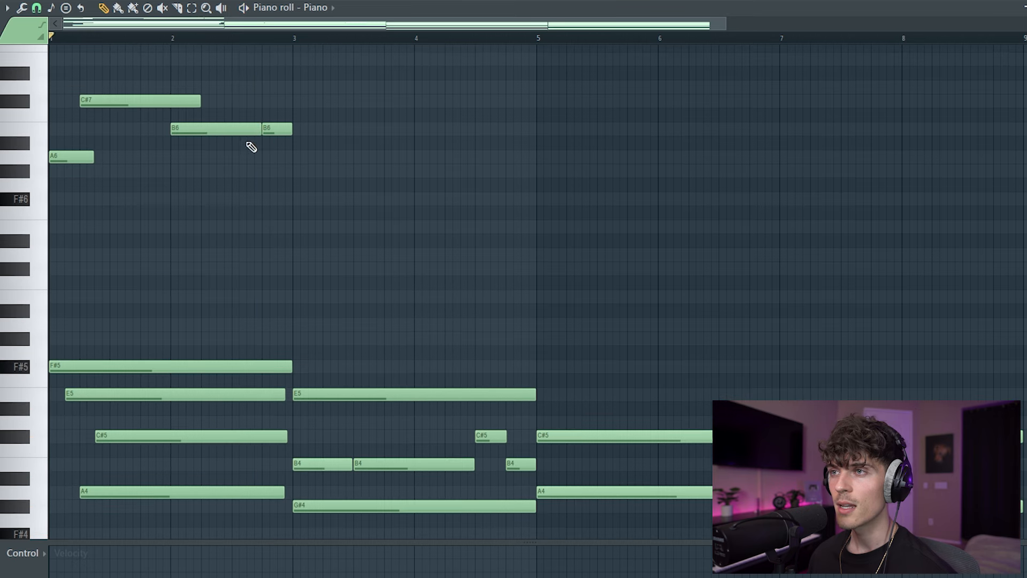
- Copy the second chord's G#4 two octaves up as a G#6 melody note starting a quarter bar after bar 3
scroll(358, 230, down, 2)
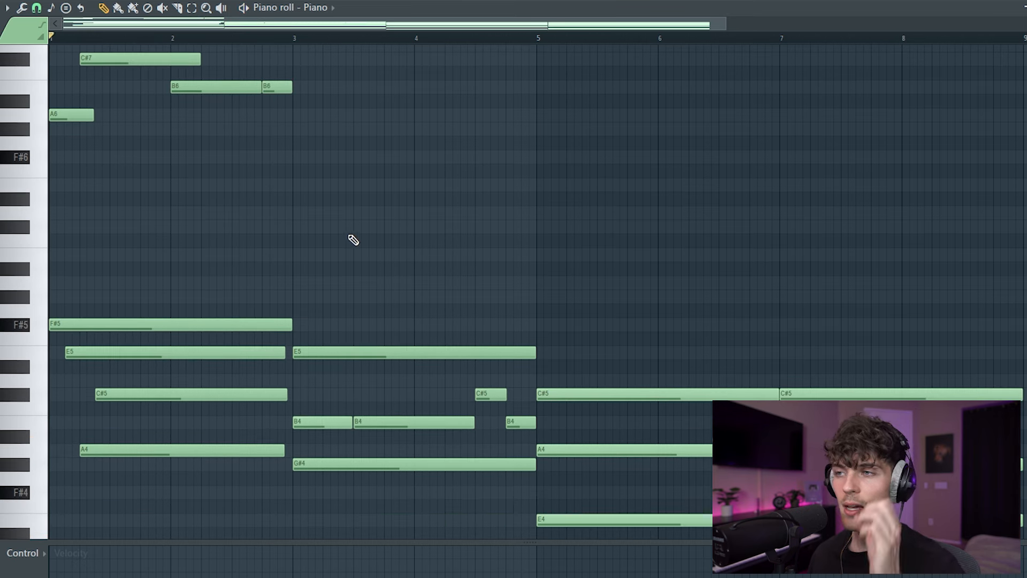
scroll(347, 240, down, 6)
drag(310, 319, 363, 358)
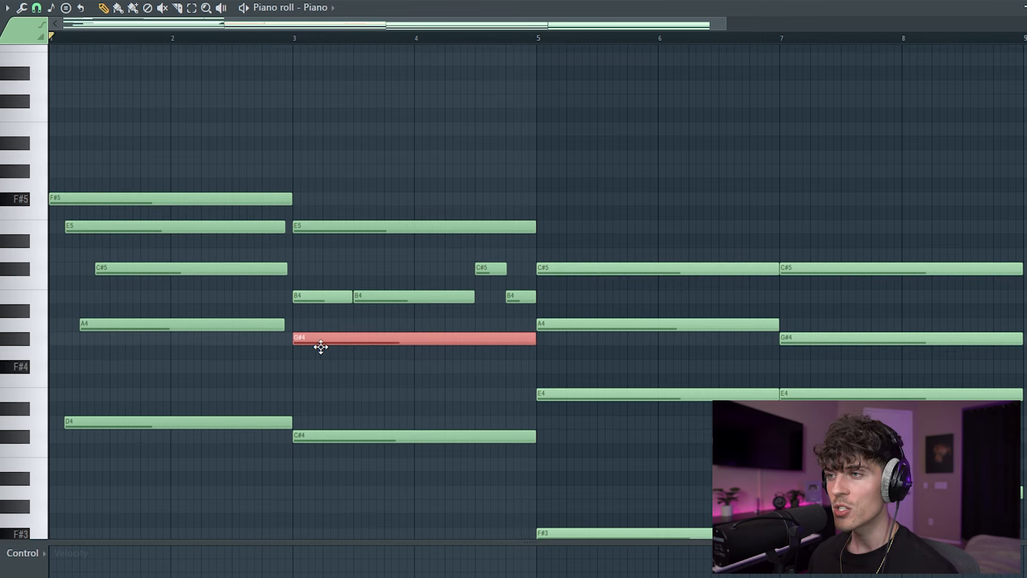
key(ctrl+Up)
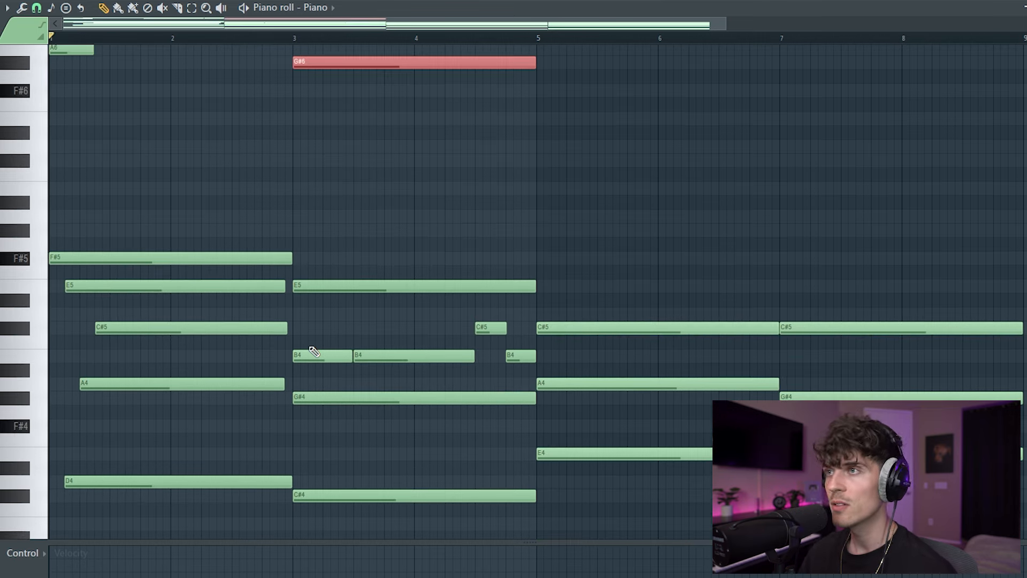
scroll(316, 332, up, 8)
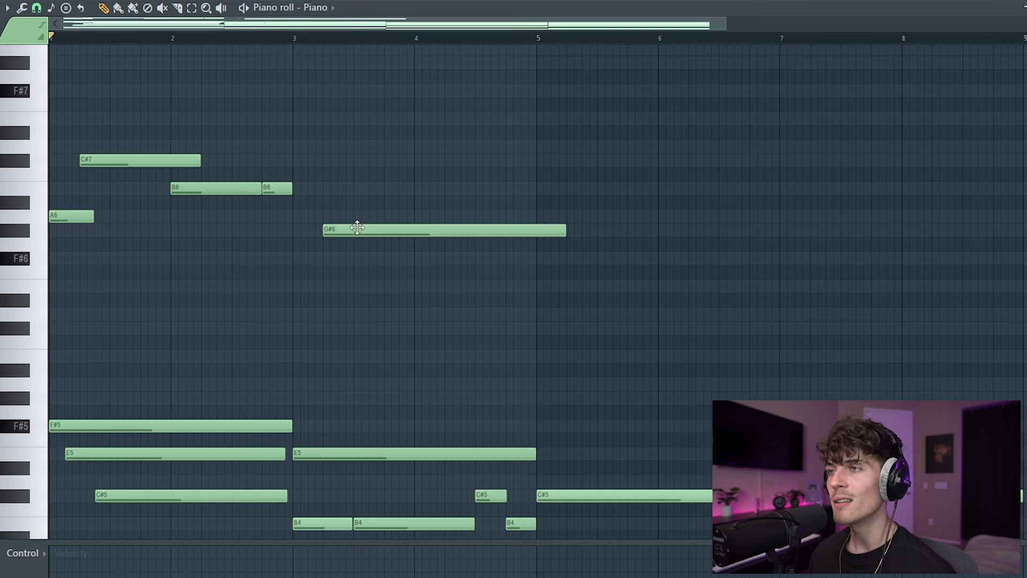
- Extend the short B6 past bar 3 to meet the G#6, and shorten the G#6 to end at bar 4 during playback
key(space)
drag(292, 190, 320, 195)
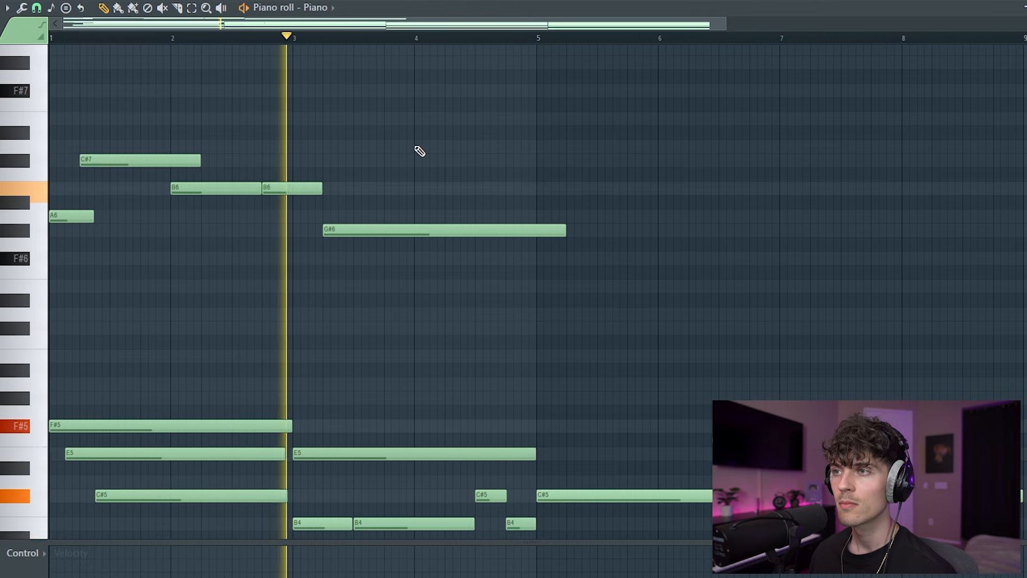
drag(565, 231, 416, 232)
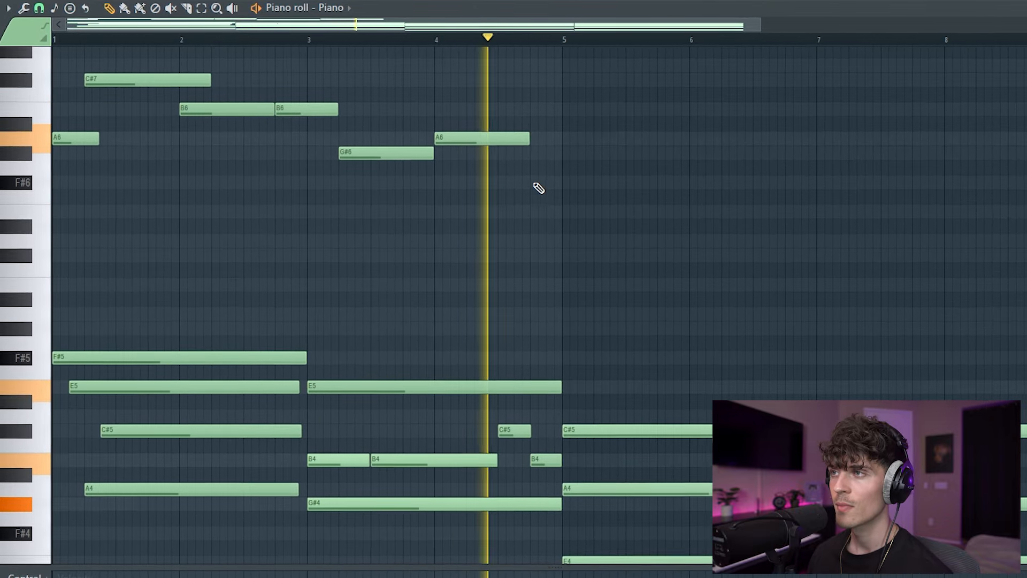
- Shorten the A6 at bar 4 to half a bar and add a half-bar G#6 right after it, ending at bar 5
click(503, 152)
drag(528, 138, 502, 143)
drag(596, 154, 569, 156)
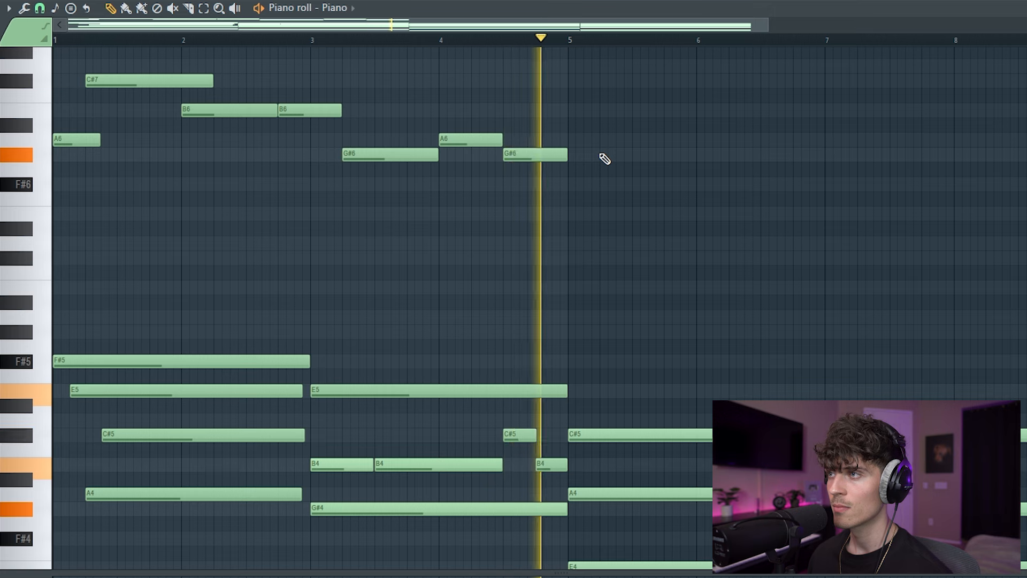
- Duplicate the whole four-bar melody so the copy starts at bar 5 over the last two chords
scroll(606, 156, up, 1)
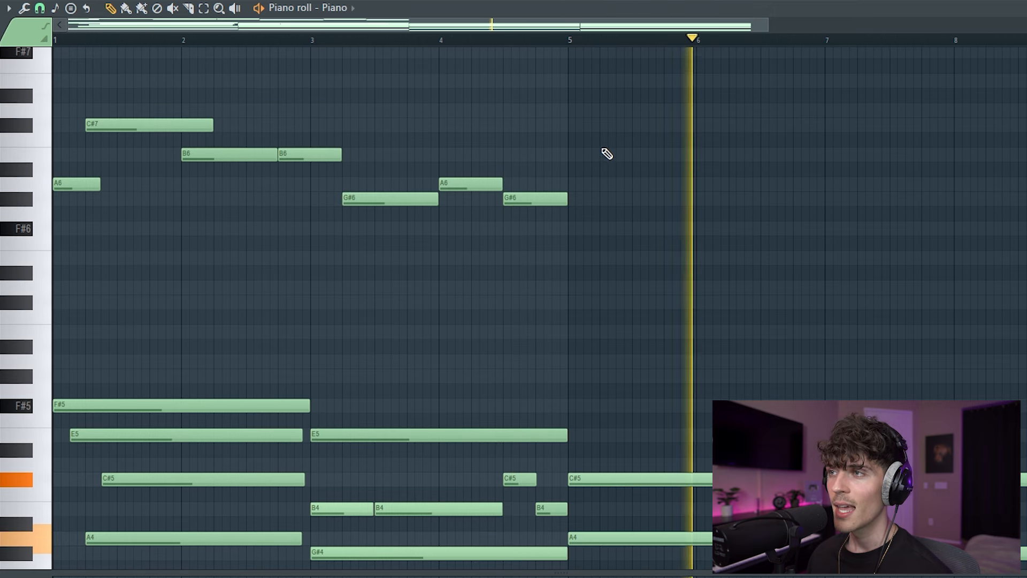
drag(561, 117, 588, 185)
drag(590, 224, 596, 224)
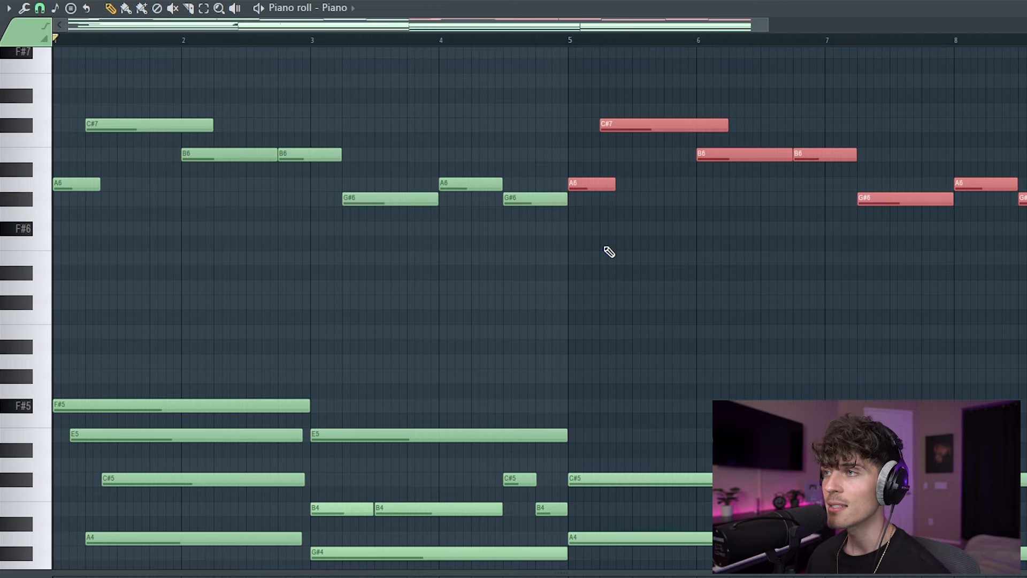
key(ctrl+d)
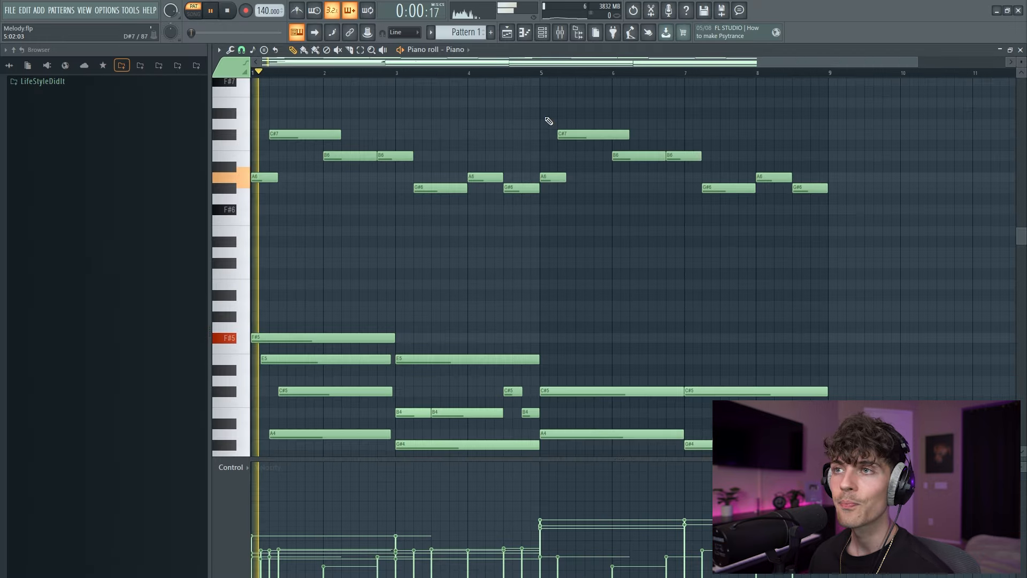